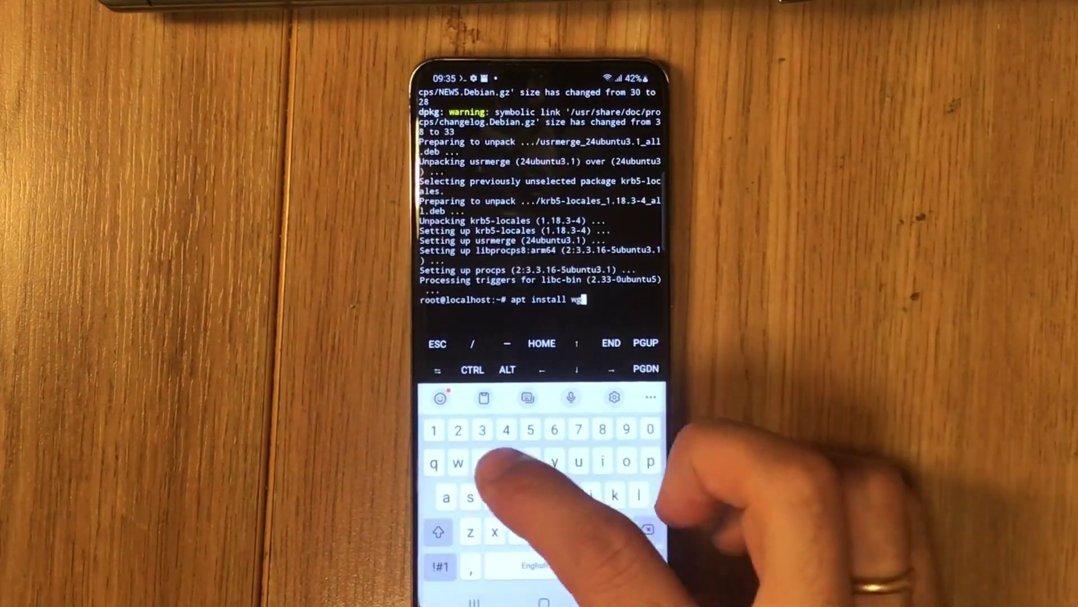
{"action": "type", "text": "et proot gi"}
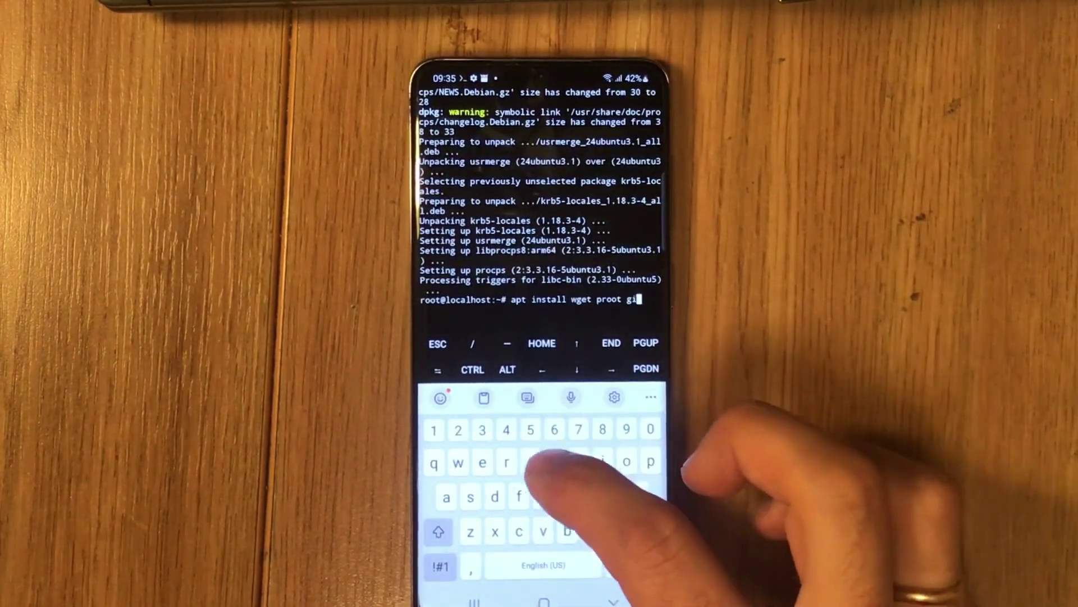
{"action": "type", "text": "t build"}
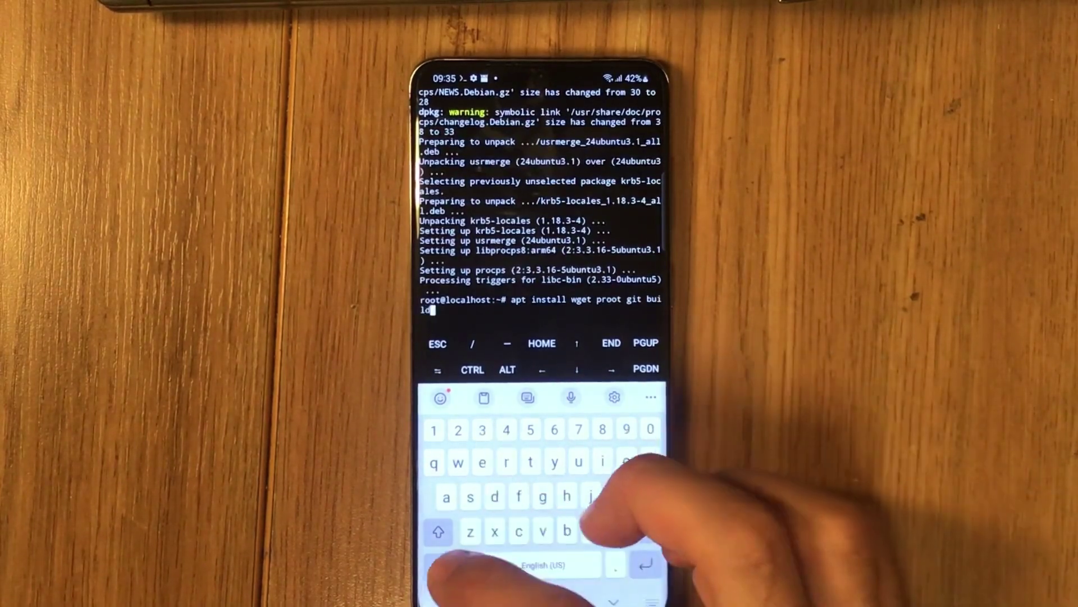
{"action": "type", "text": "ssential cma"}
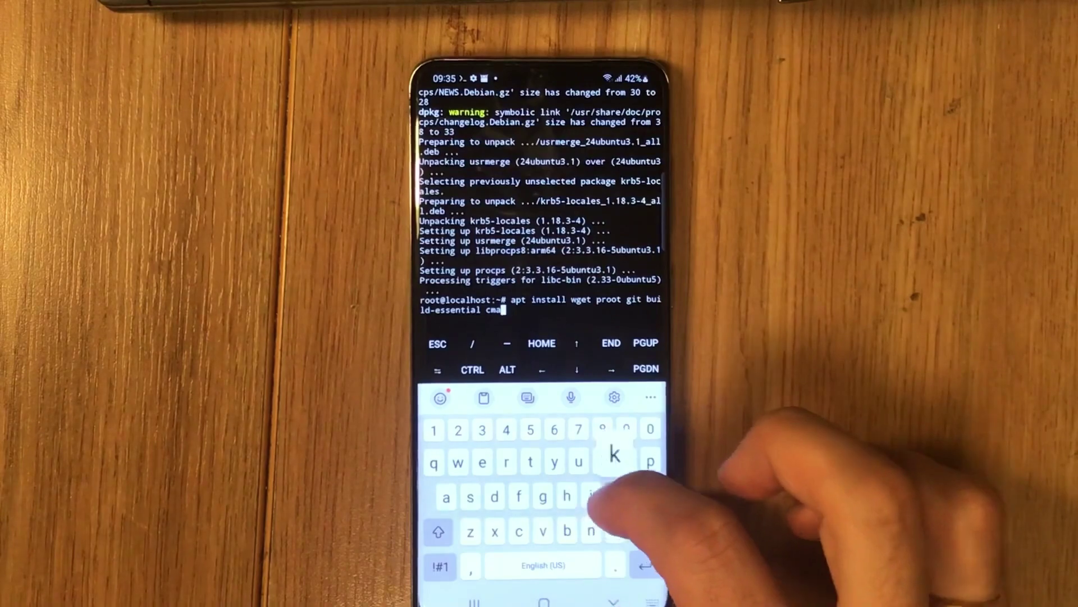
{"action": "type", "text": " lib"}
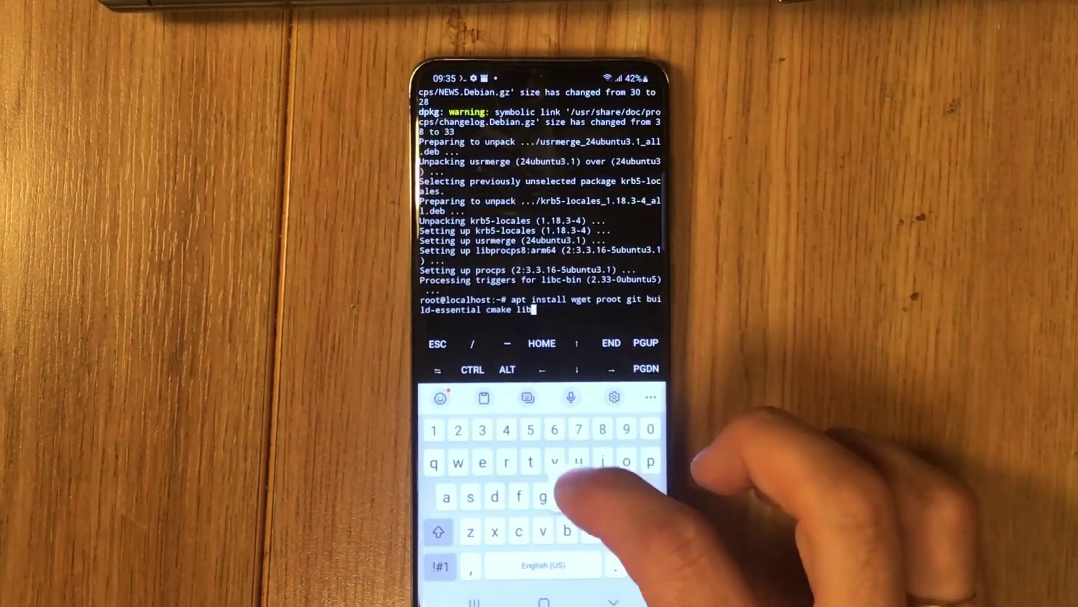
{"action": "type", "text": "uv1-dev "}
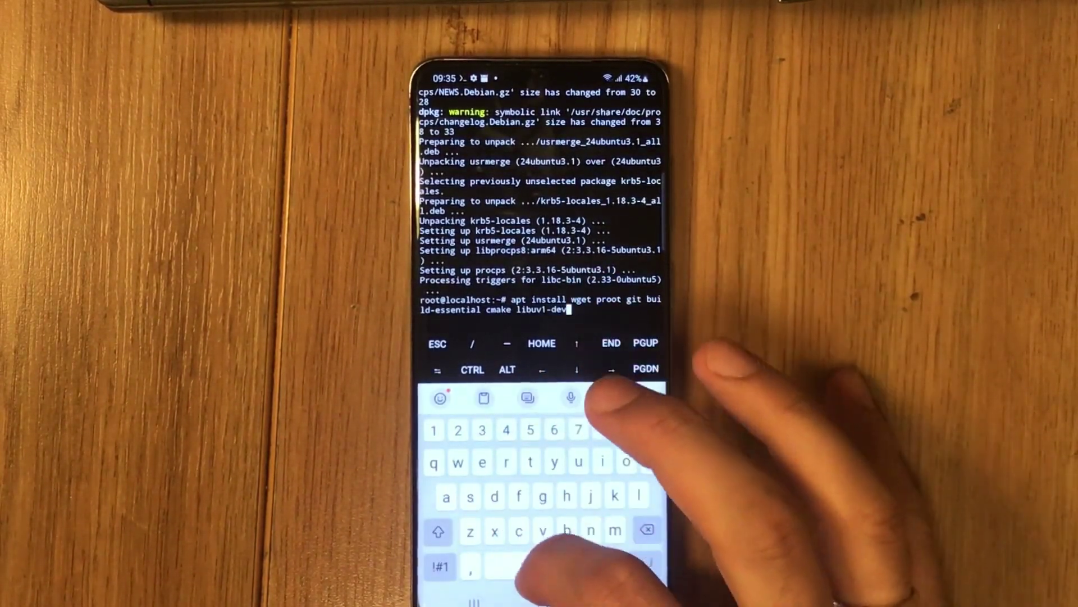
{"action": "type", "text": "libmi"}
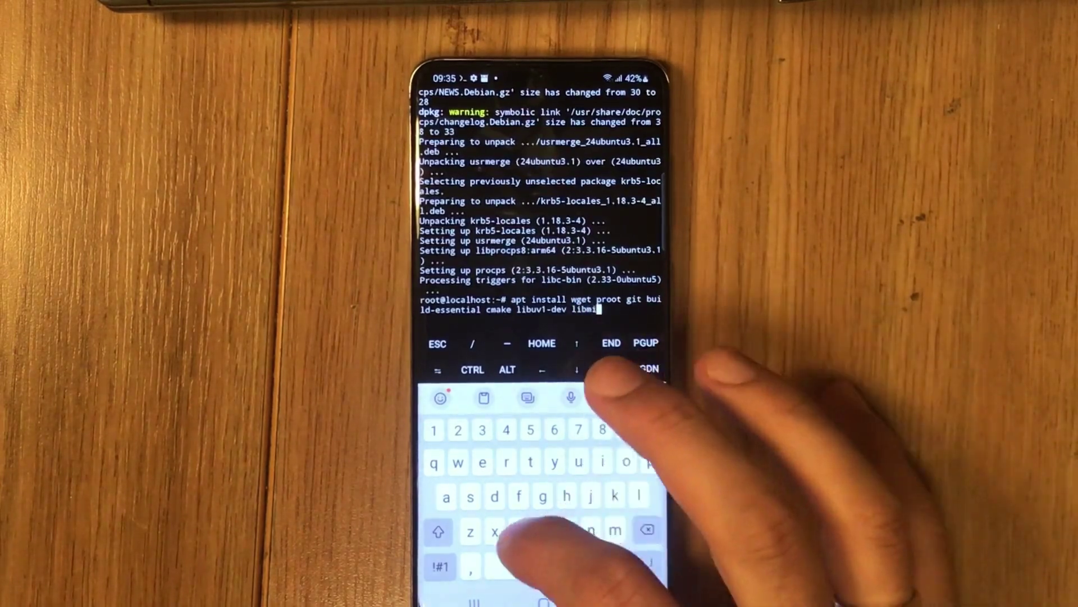
{"action": "type", "text": "crohttp"}
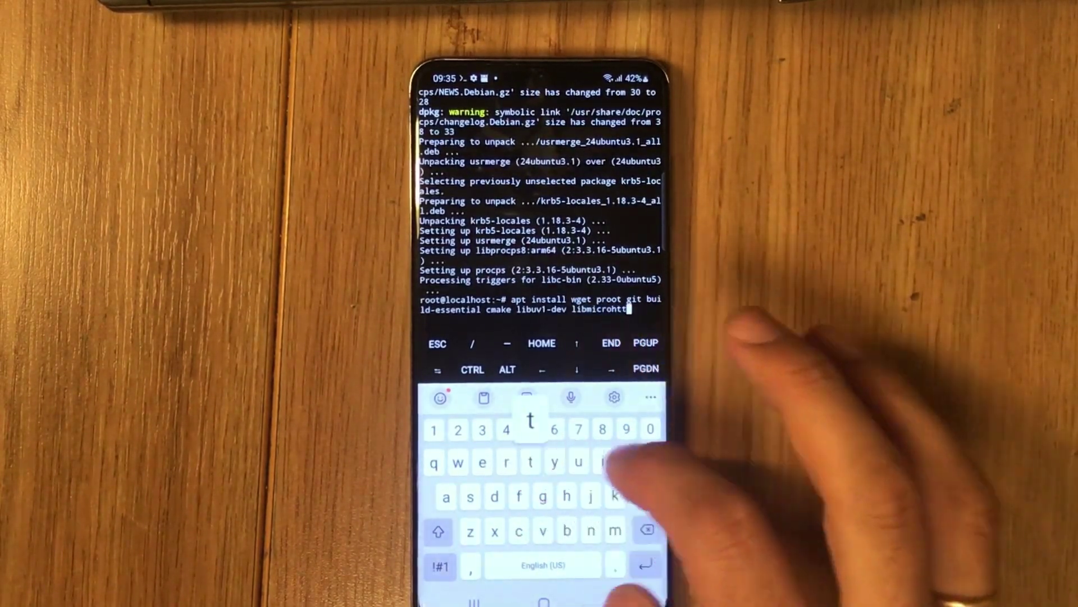
{"action": "type", "text": "s-"}
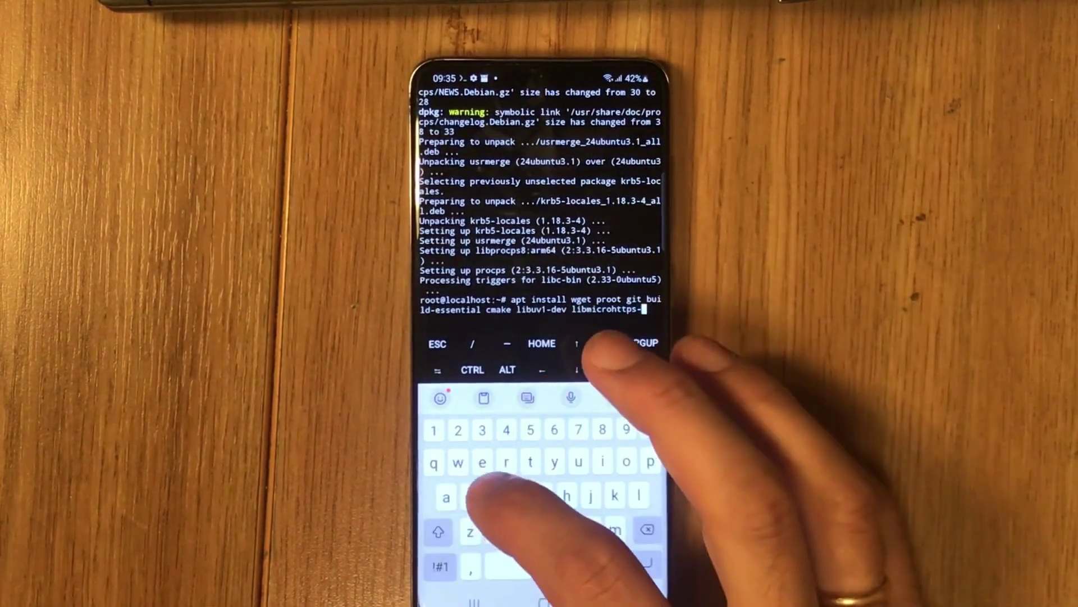
{"action": "type", "text": "dev libs"}
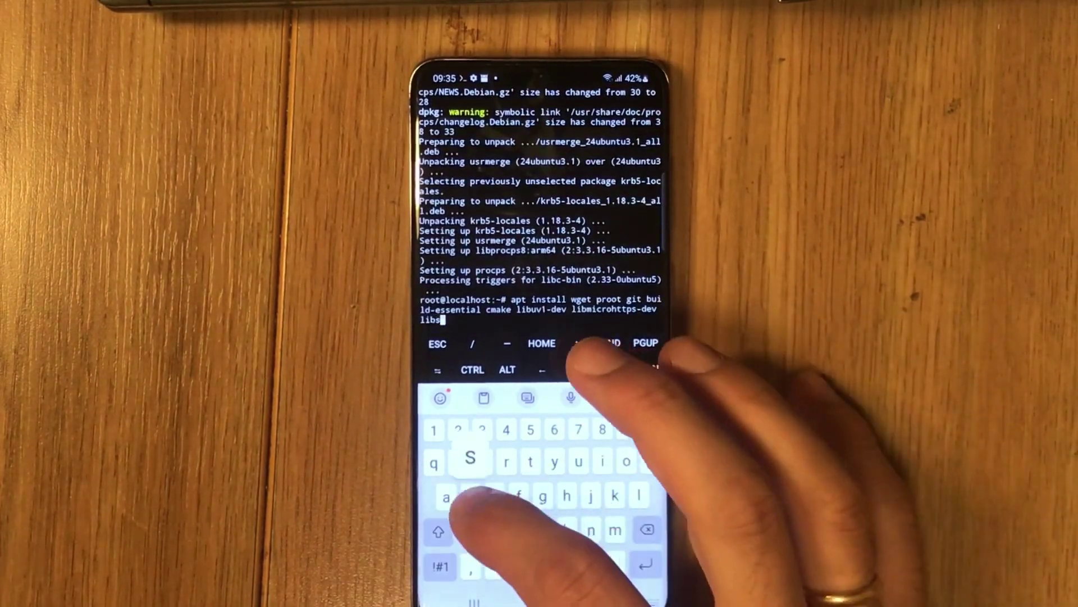
{"action": "type", "text": "sl-dev"}
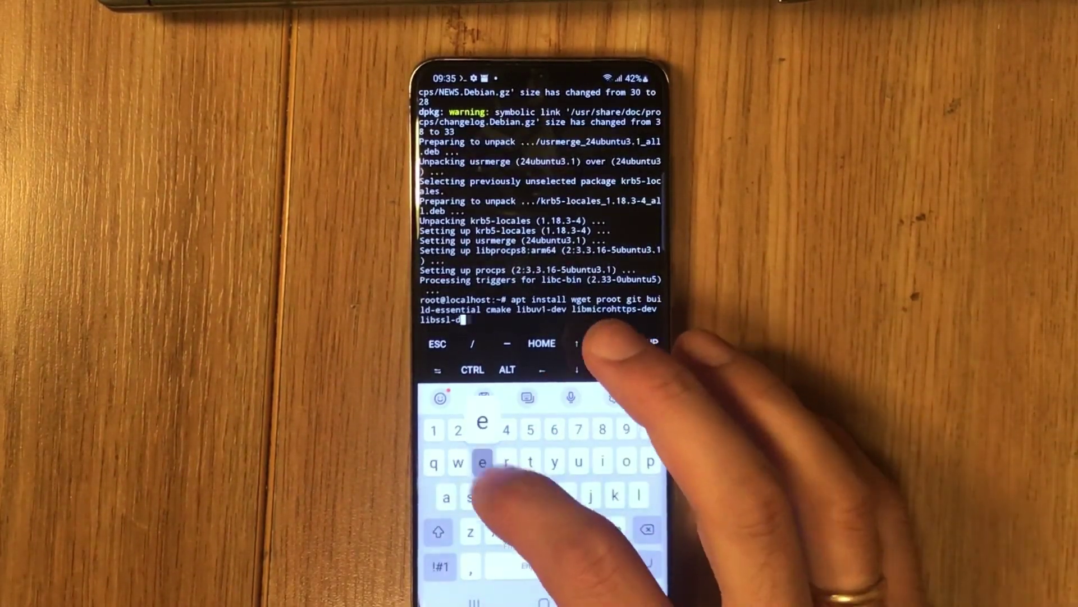
Step: Install wget, proot, git, build-essential, cmake, libuv1-dev, libmicrohttpd-dev and libssl-dev in Ubuntu
{"action": "key", "text": "Return"}
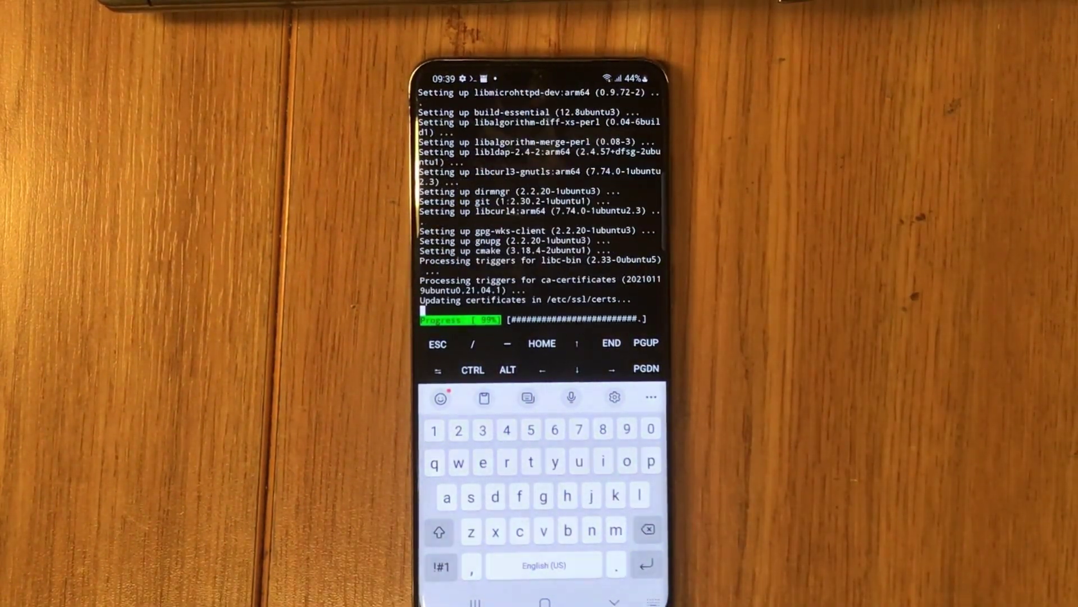
{"action": "type", "text": "s"}
{"action": "type", "text": "cl"}
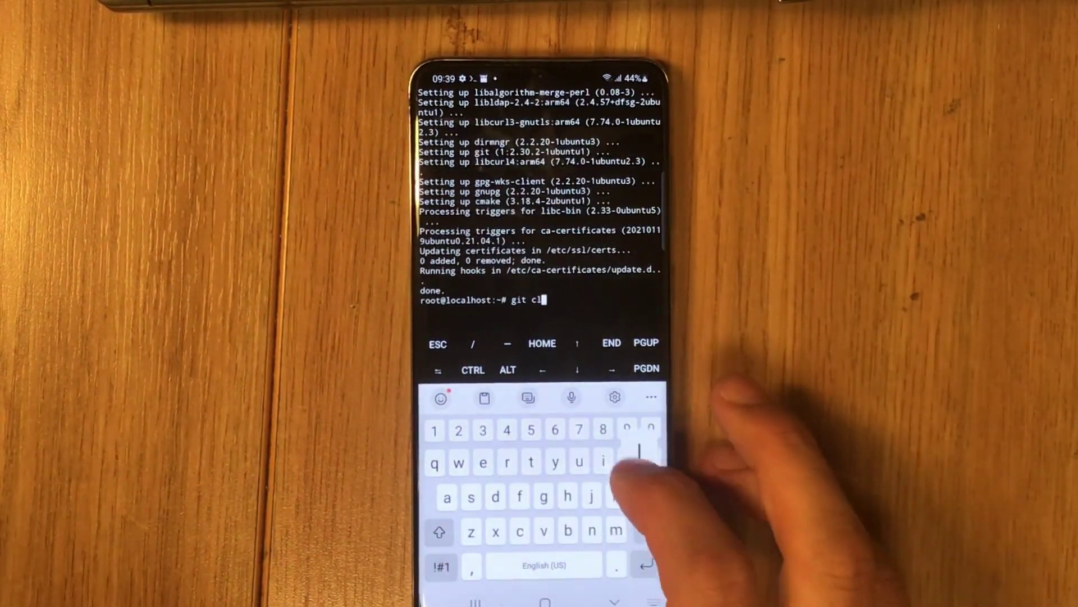
{"action": "type", "text": "one http"}
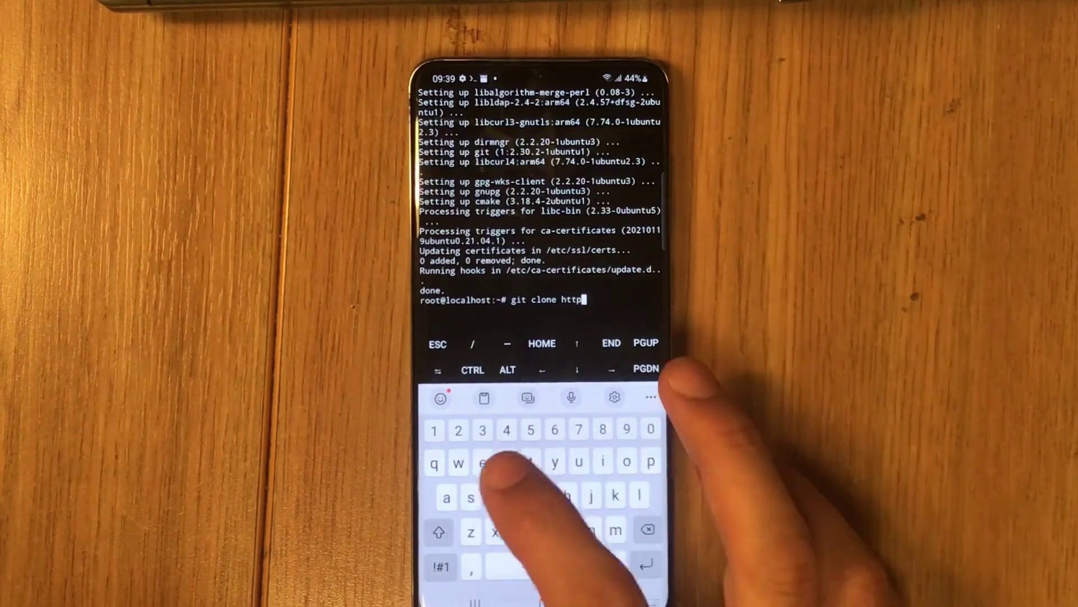
{"action": "type", "text": "//"}
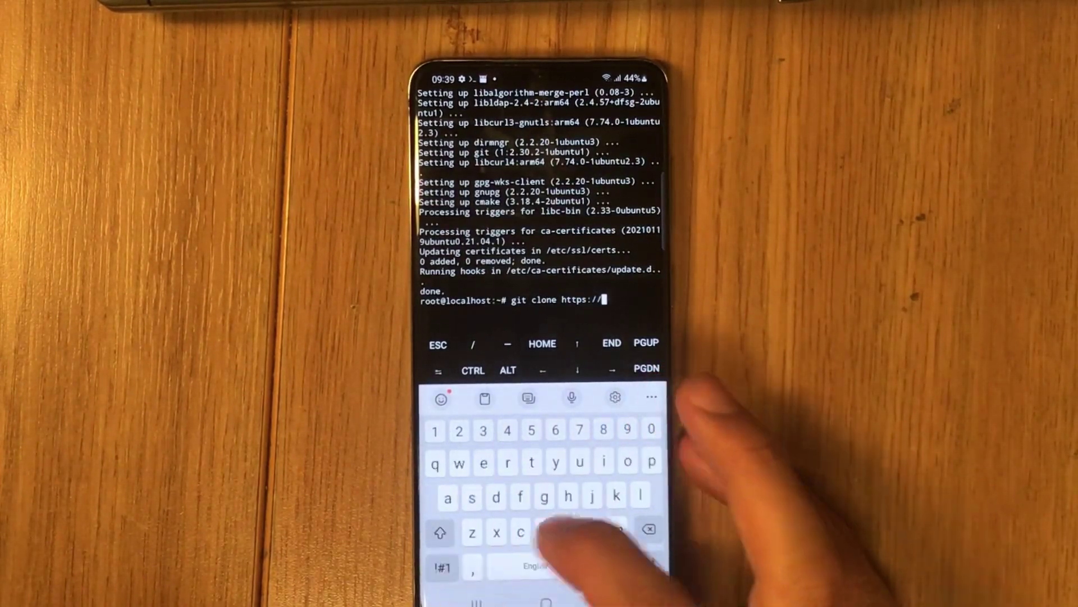
{"action": "type", "text": ".c"}
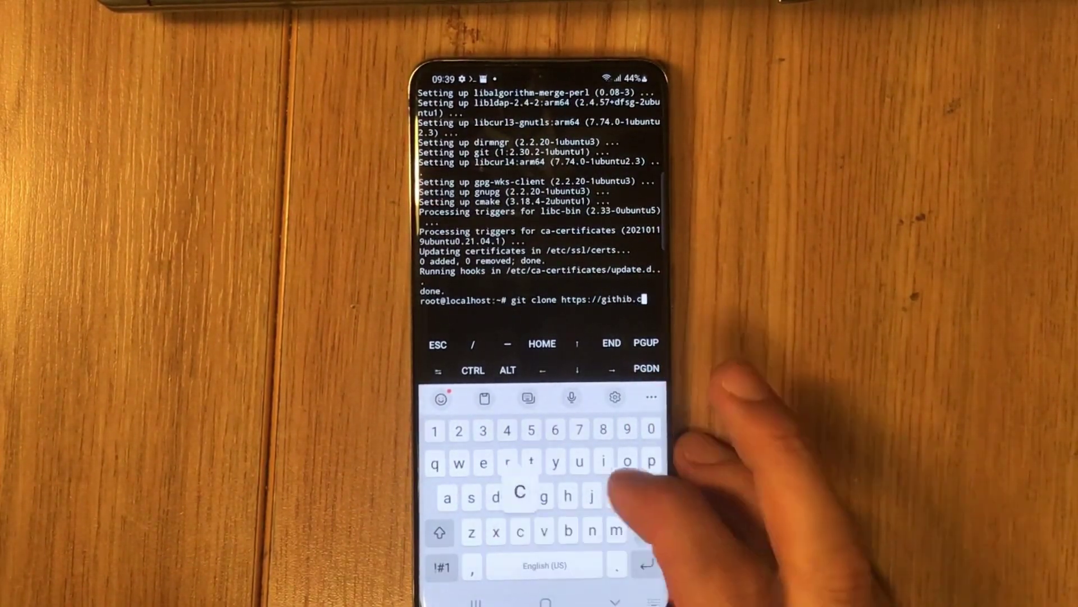
{"action": "type", "text": "om/xmr"}
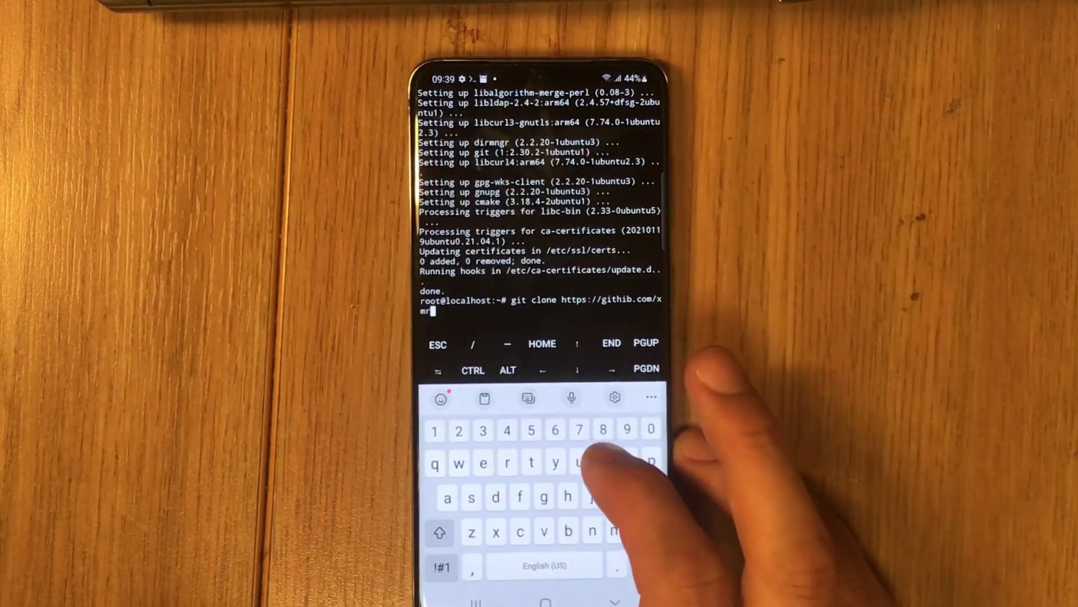
{"action": "type", "text": "g/x"}
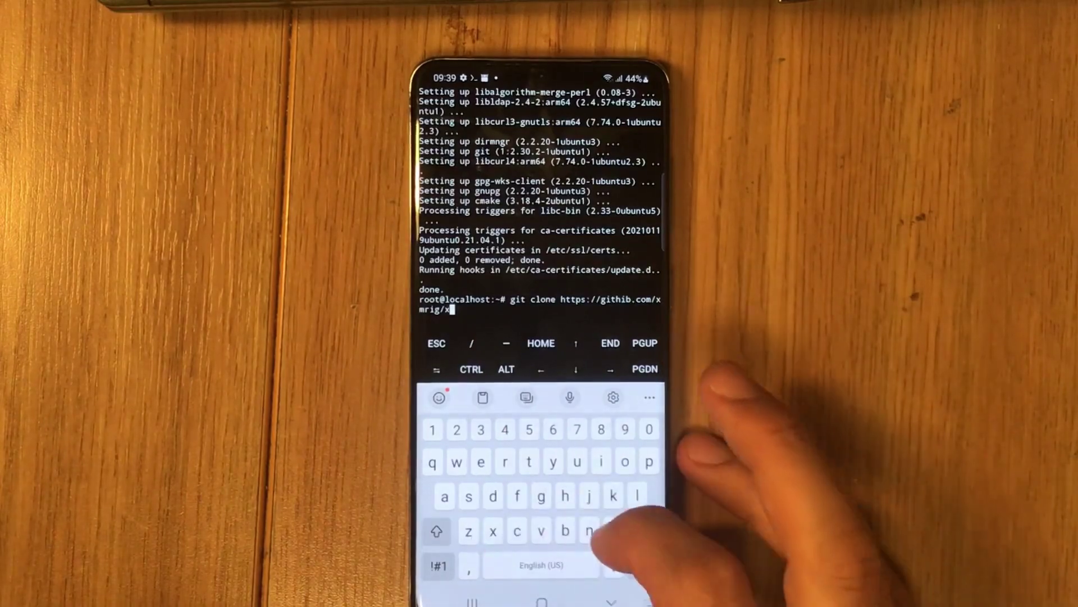
{"action": "type", "text": "mrig"}
Step: Clone github.com/xmrig/xmrig, create xmrig/build, and configure it with cmake -DWITH_HWLOC=OFF
{"action": "key", "text": "Return"}
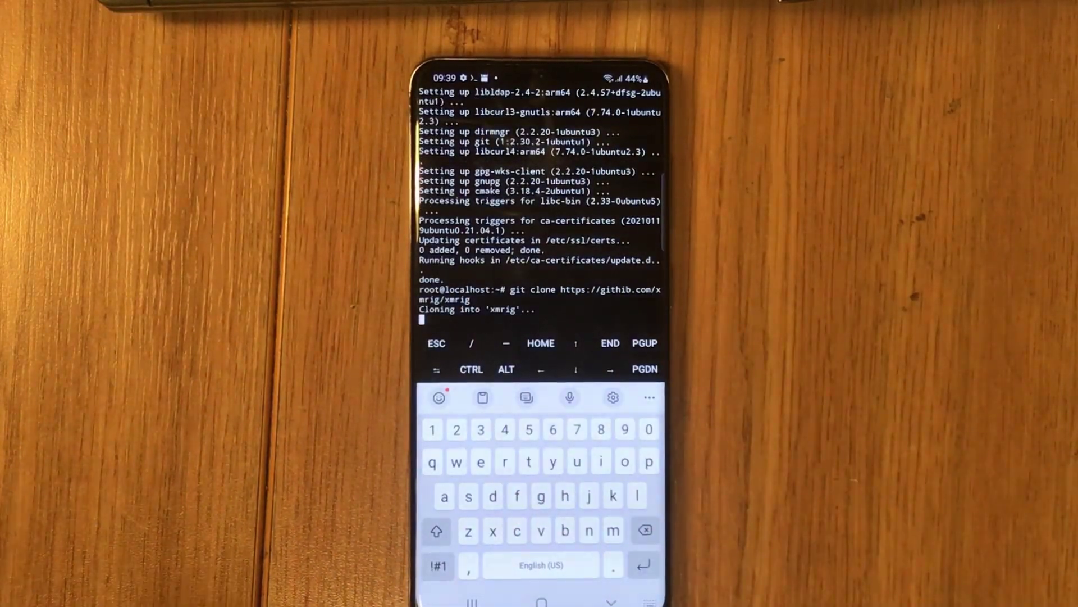
{"action": "key", "text": "Up"}
{"action": "key", "text": "Left"}
{"action": "key", "text": "Left"}
{"action": "key", "text": "Left"}
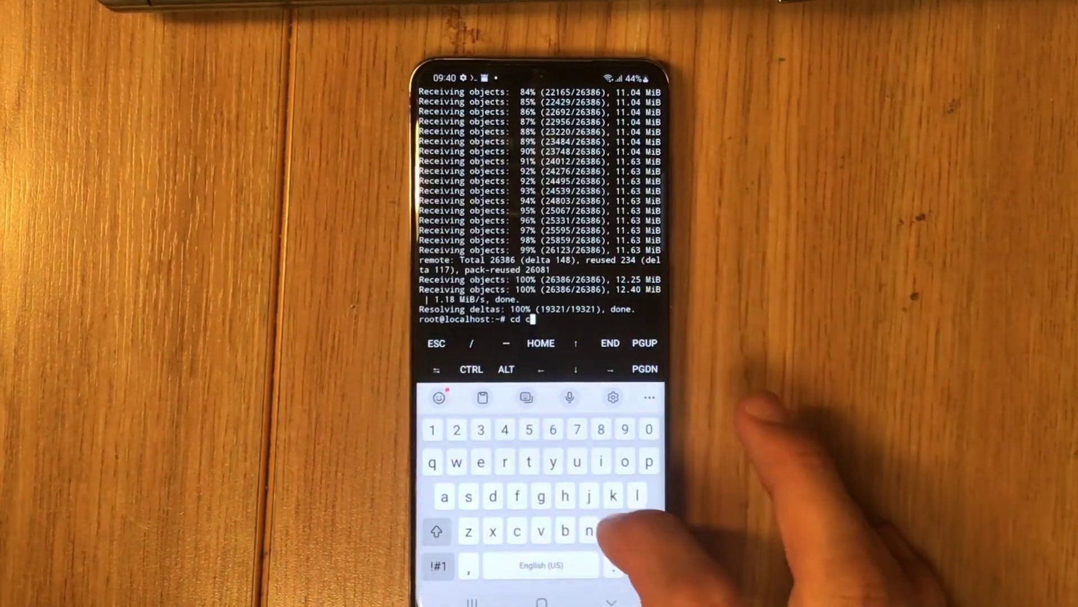
{"action": "type", "text": "x"}
{"action": "key", "text": "Tab"}
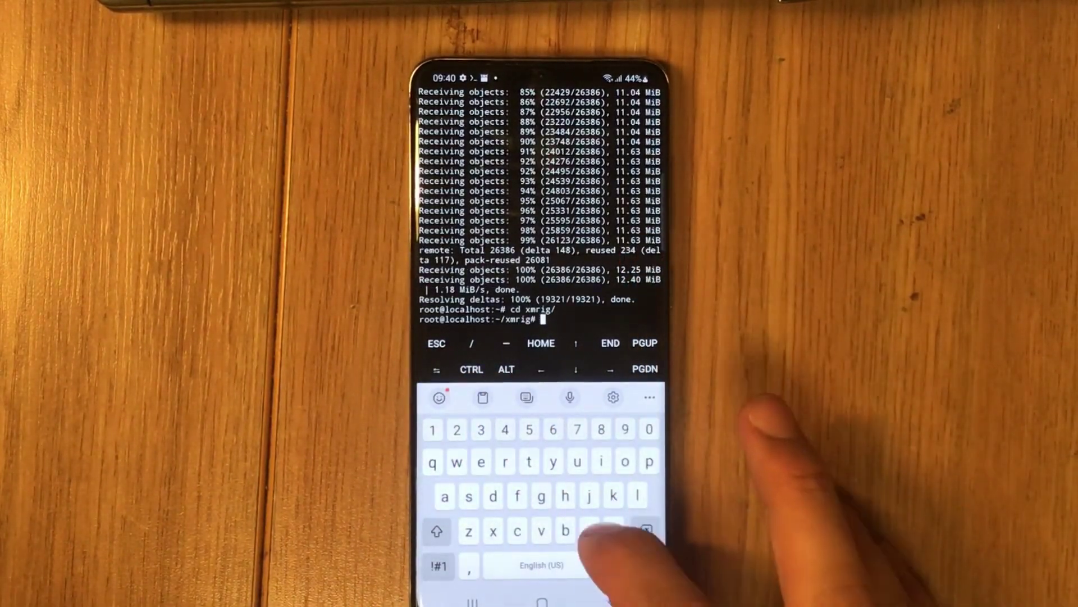
{"action": "type", "text": "mkdir"}
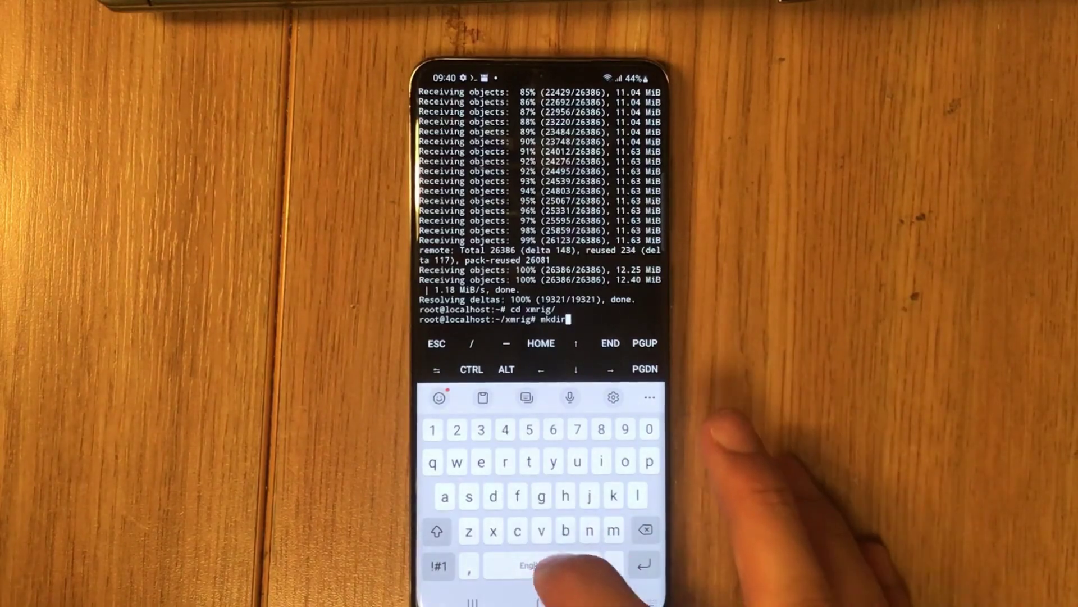
{"action": "type", "text": " build"}
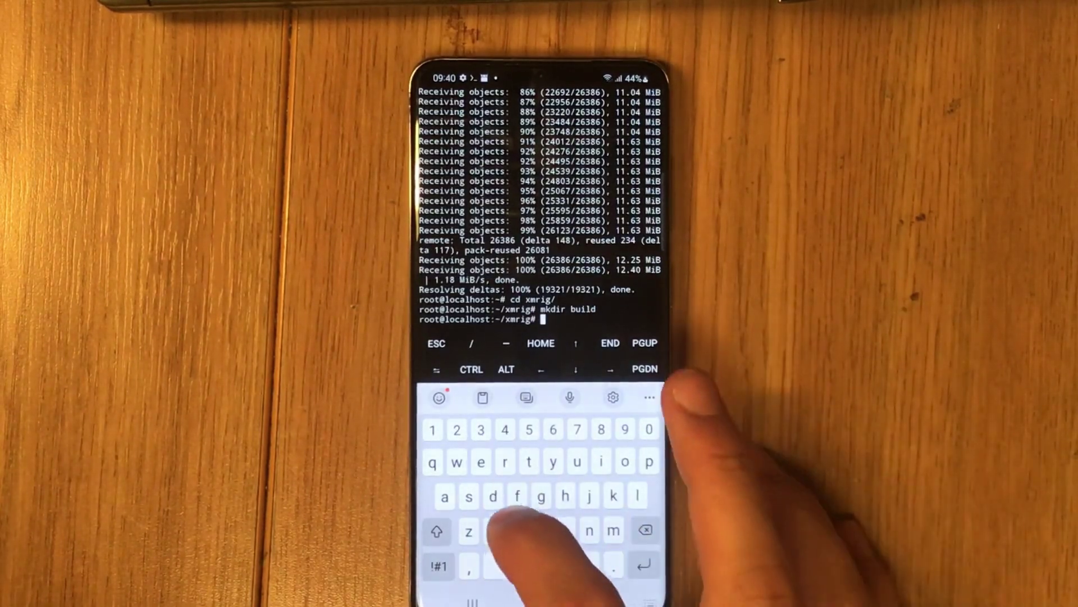
{"action": "type", "text": "b"}
{"action": "key", "text": "Tab"}
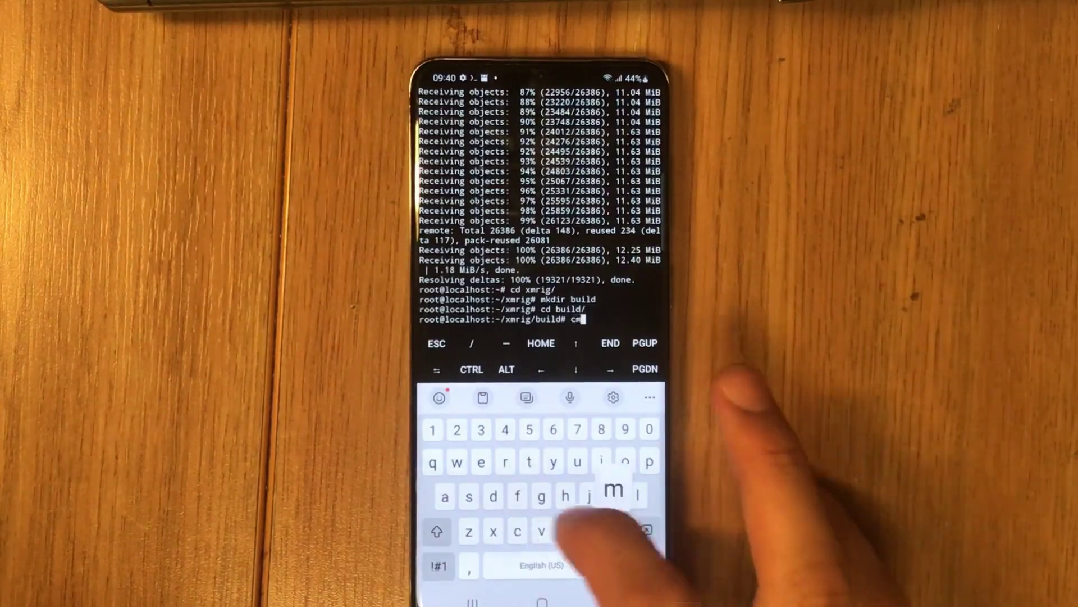
{"action": "type", "text": "ake -"}
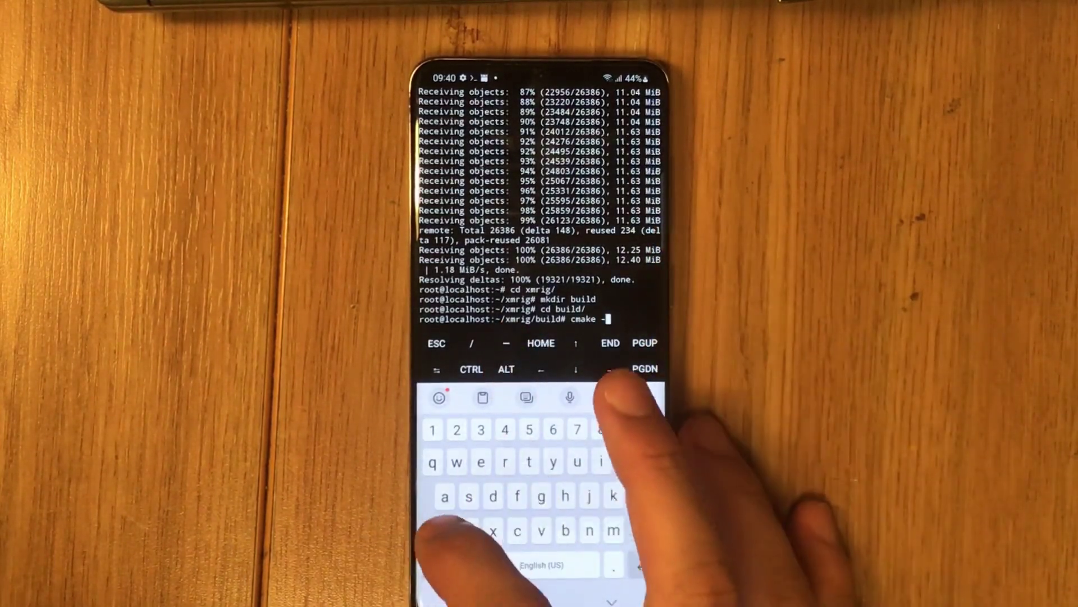
{"action": "type", "text": "DW"}
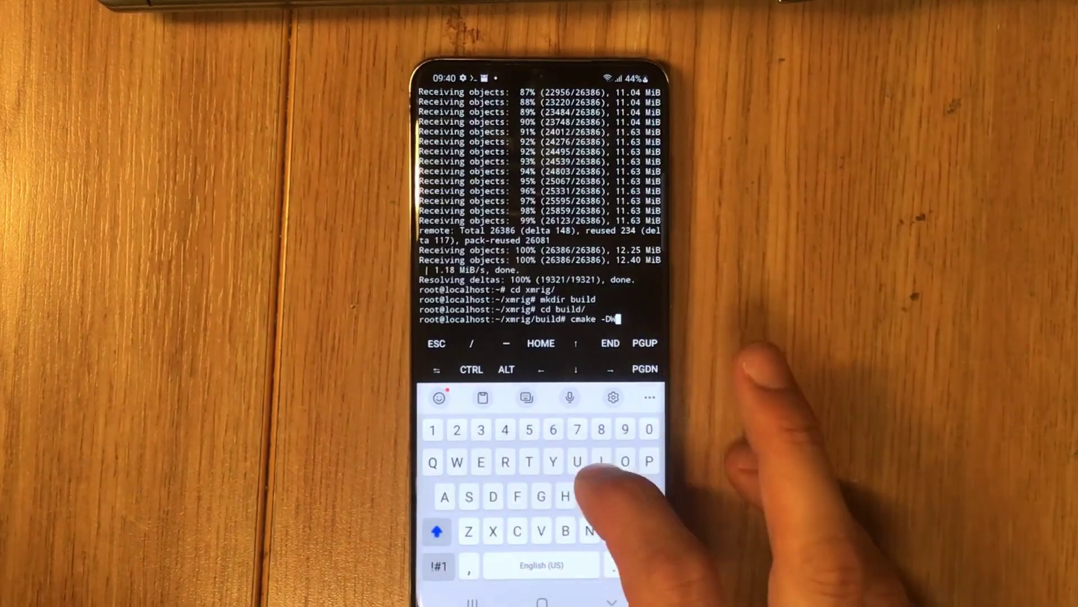
{"action": "type", "text": "ITH_"}
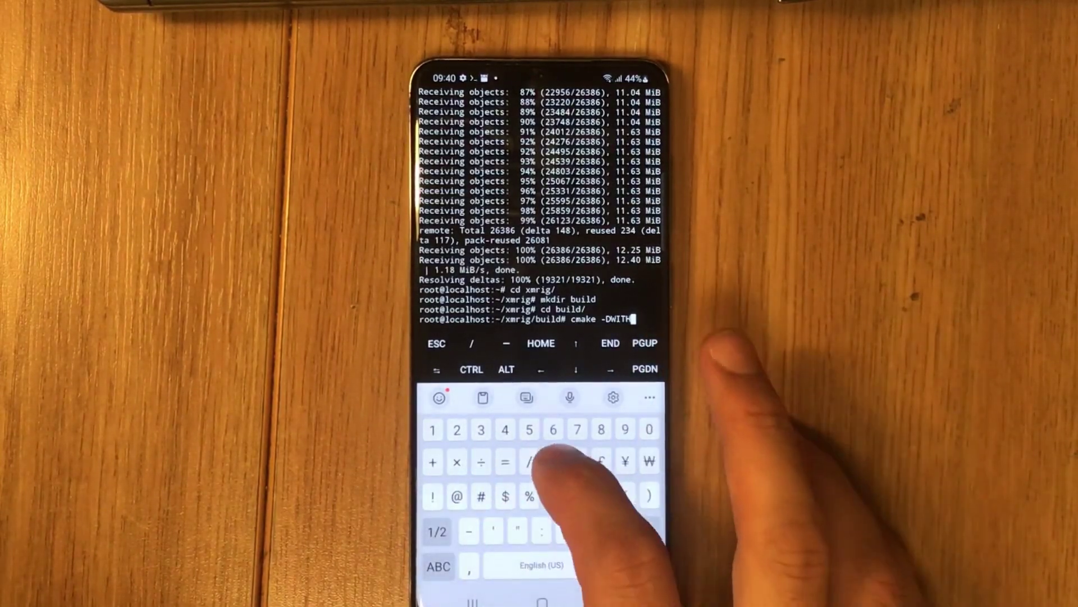
{"action": "type", "text": "HWLOC"}
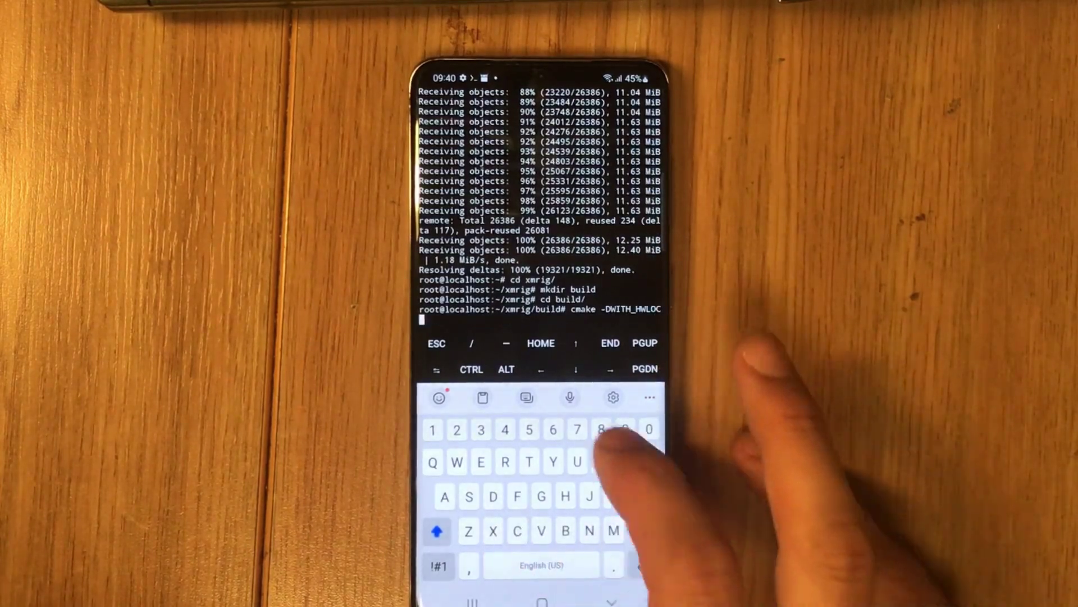
{"action": "type", "text": "=OF"}
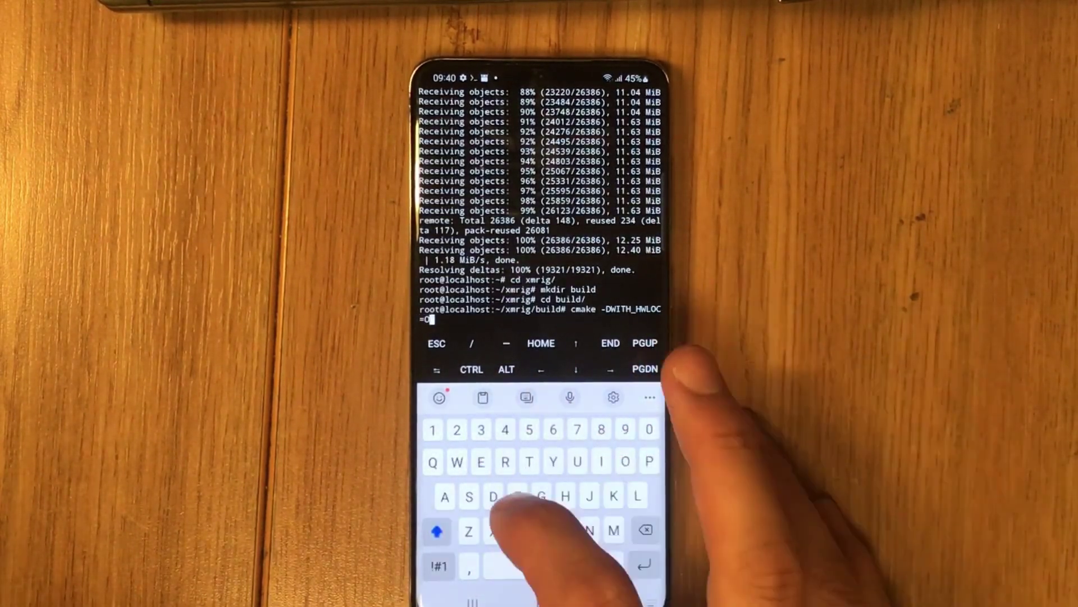
{"action": "type", "text": "F .."}
{"action": "key", "text": "Return"}
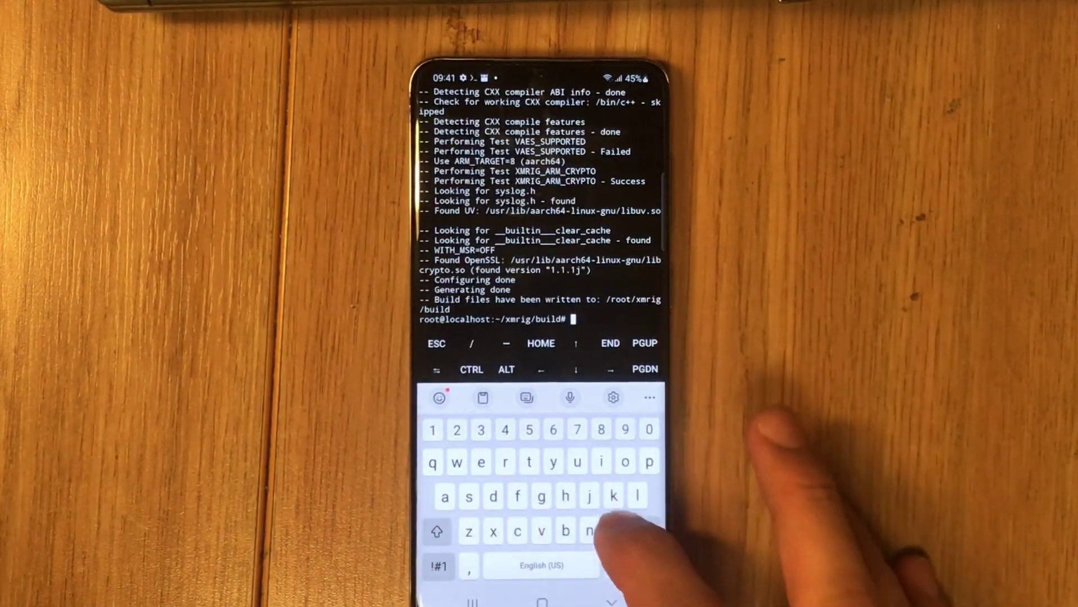
{"action": "type", "text": "m"}
{"action": "type", "text": "ake"}
Step: Compile xmrig with make inside the xmrig build directory
{"action": "key", "text": "Return"}
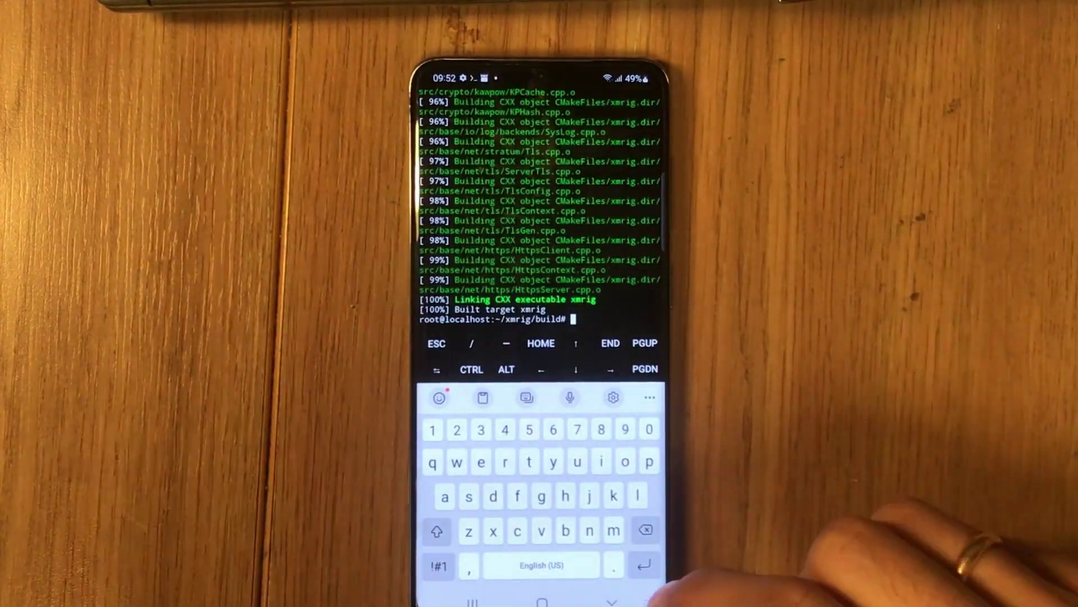
{"action": "type", "text": "."}
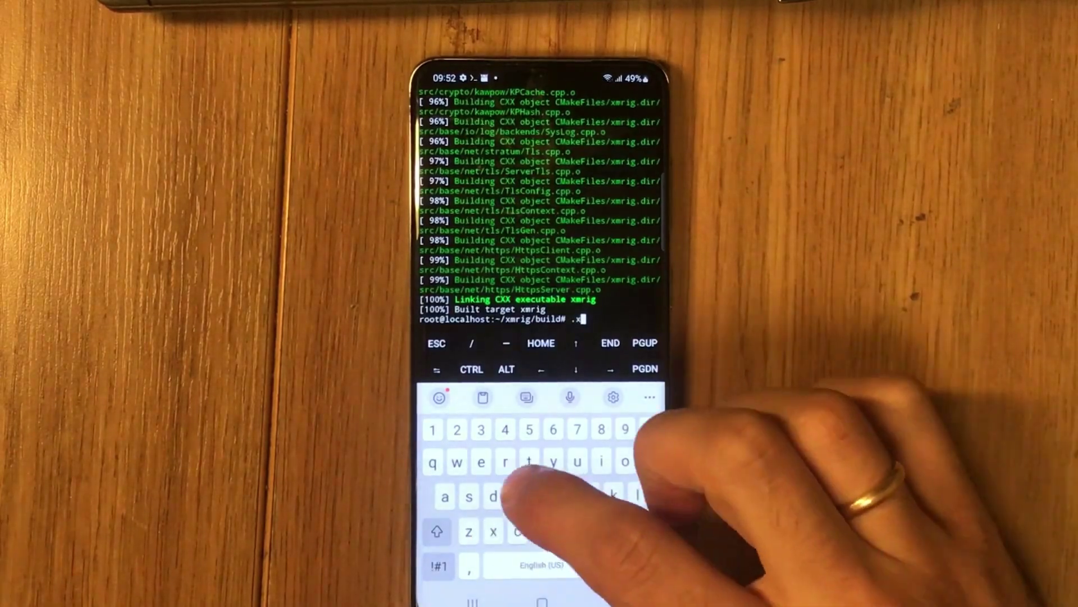
{"action": "type", "text": "/xmrig"}
Step: Run the built ./xmrig, install net-tools, and attempt to install openssh
{"action": "key", "text": "Return"}
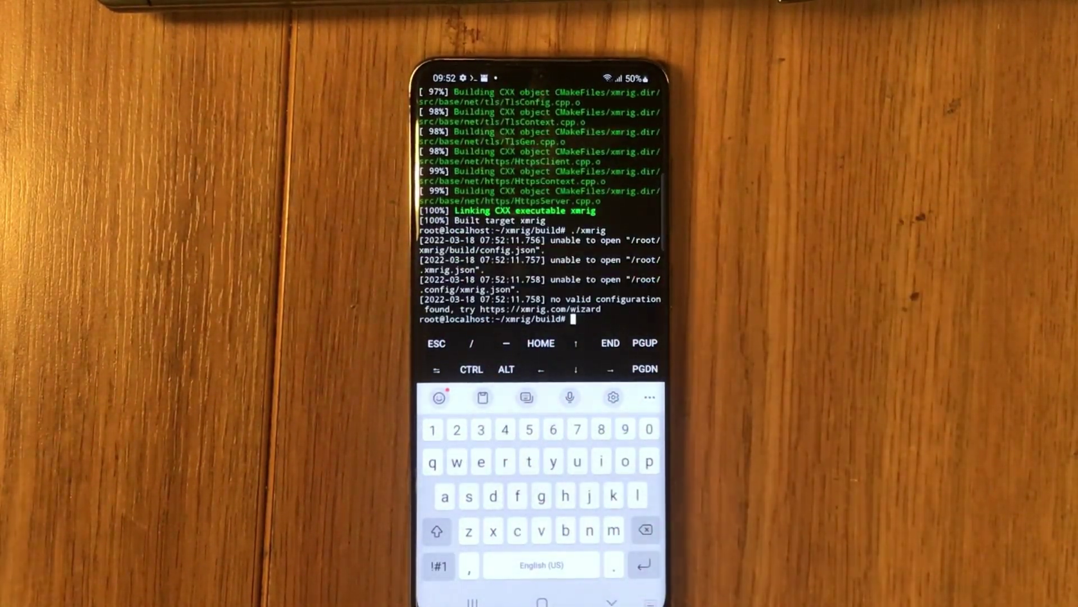
{"action": "type", "text": "ip"}
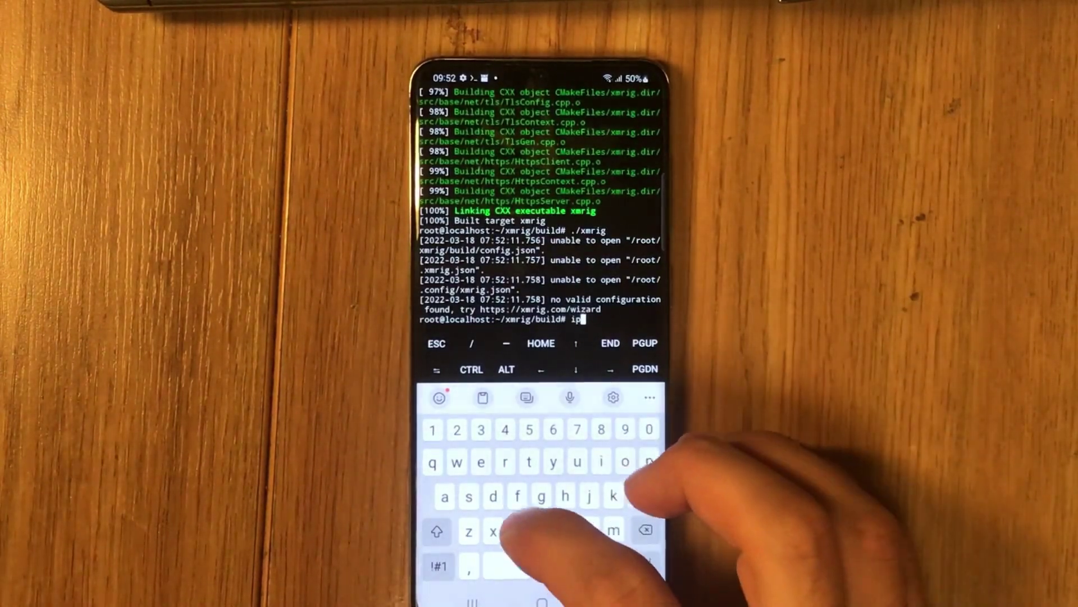
{"action": "type", "text": "c"}
{"action": "type", "text": "f"}
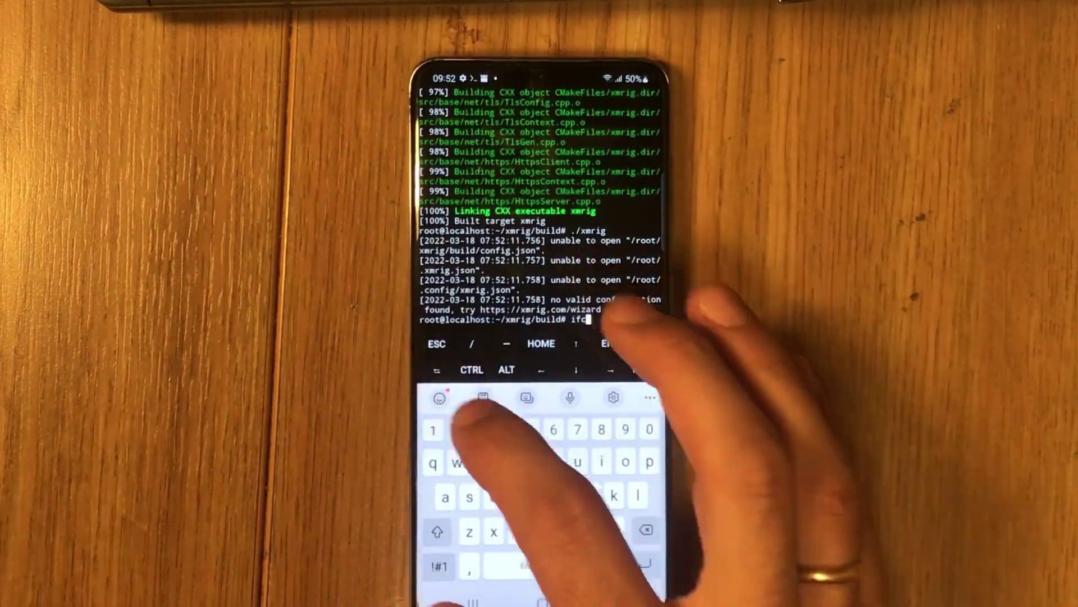
{"action": "type", "text": "c"}
{"action": "type", "text": "apt install"}
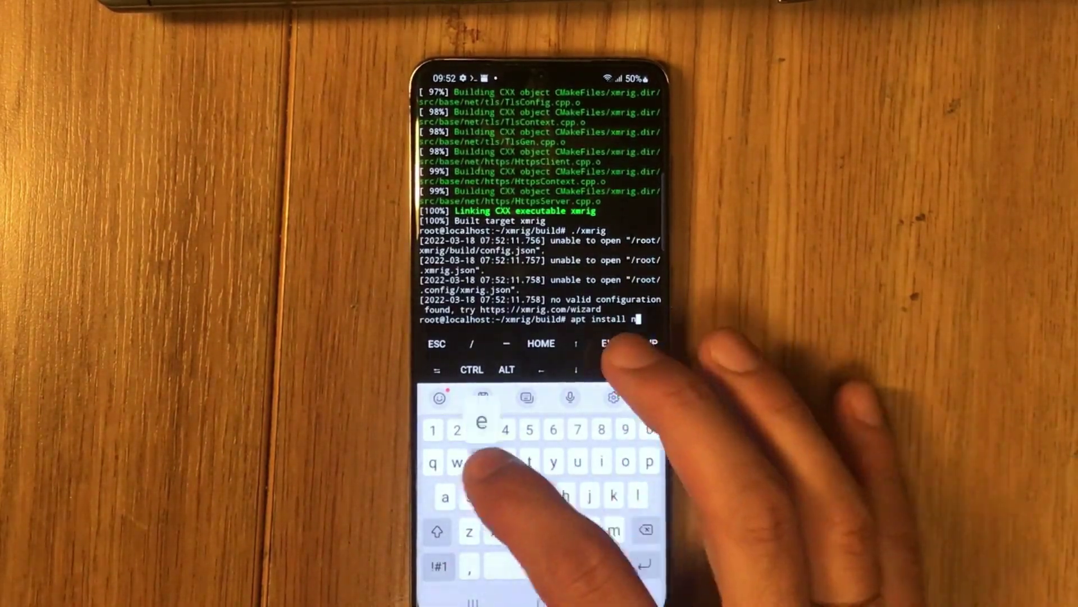
{"action": "type", "text": "net-tool"}
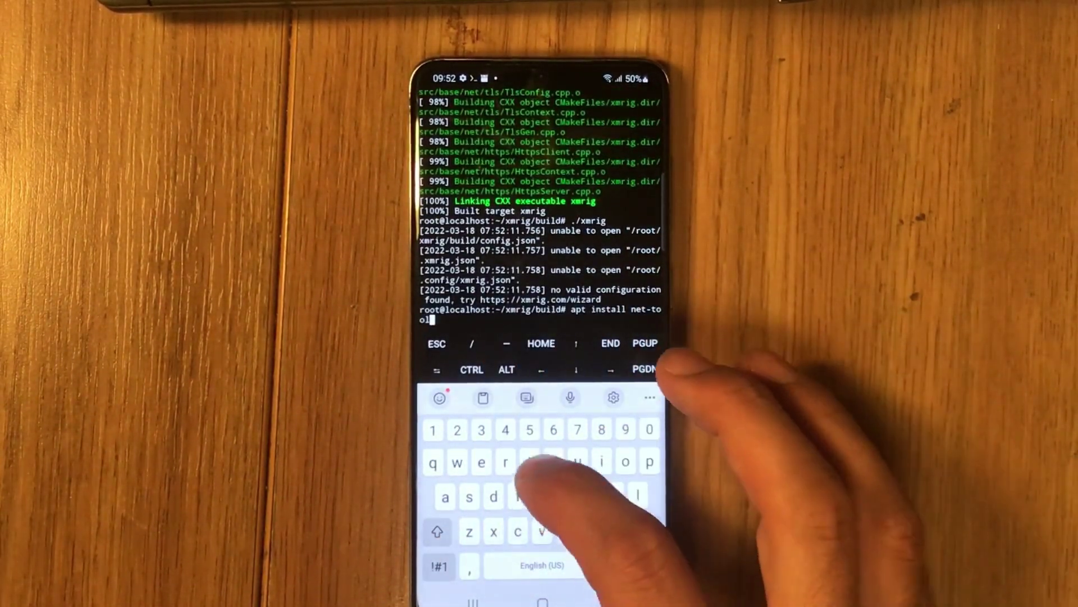
{"action": "type", "text": "s"}
{"action": "key", "text": "Return"}
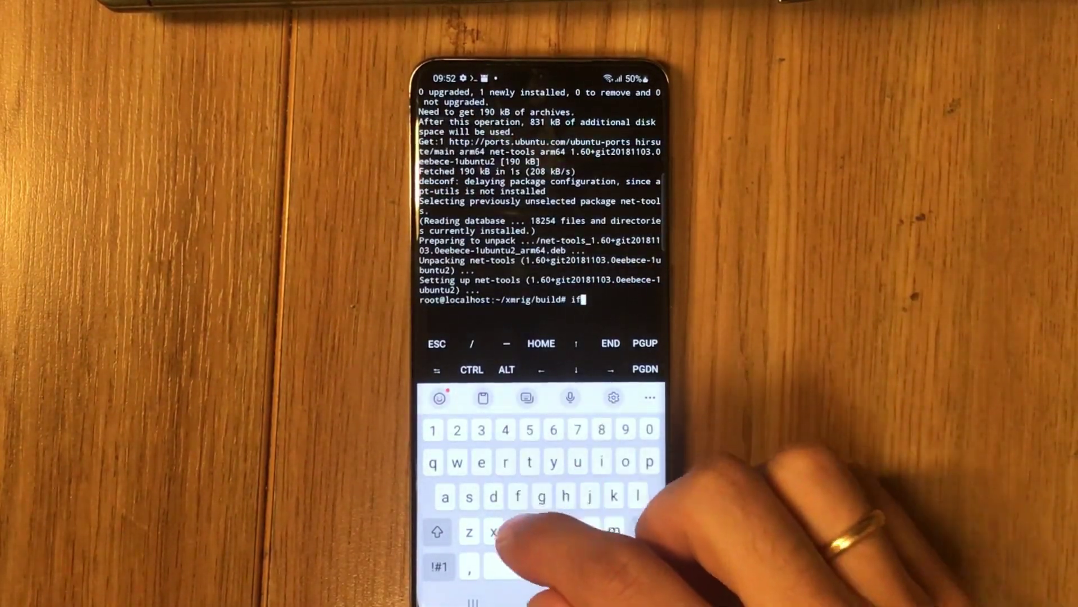
{"action": "type", "text": "config "}
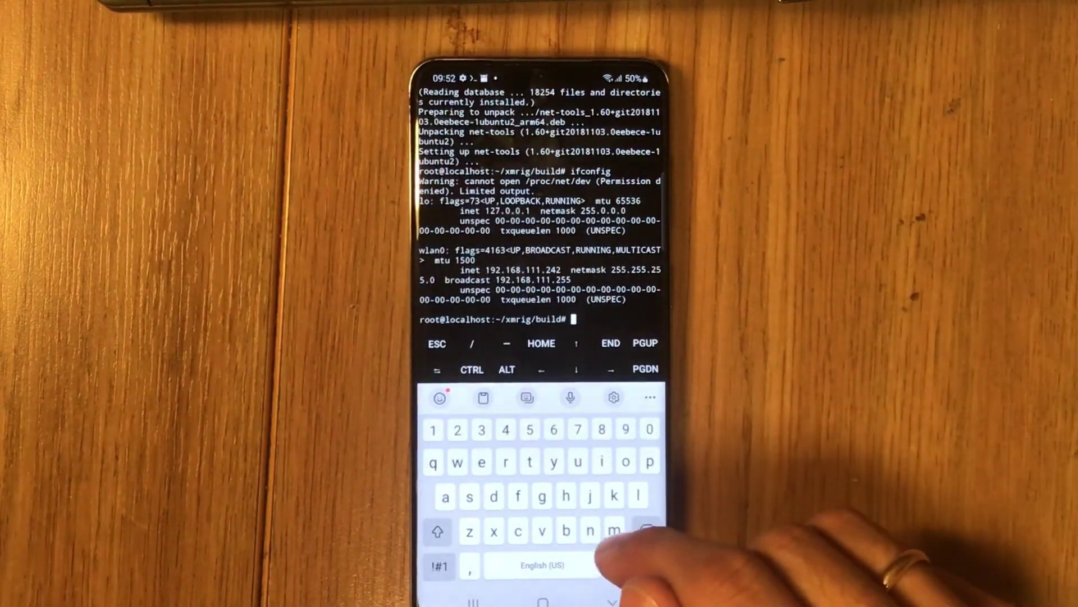
{"action": "type", "text": "apt i"}
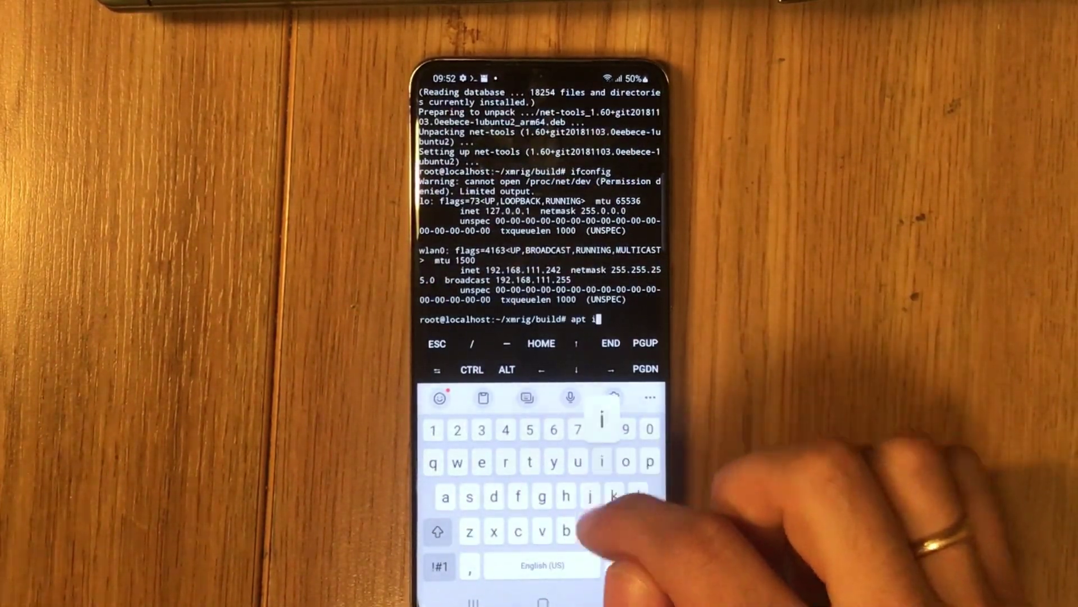
{"action": "type", "text": "all opens"}
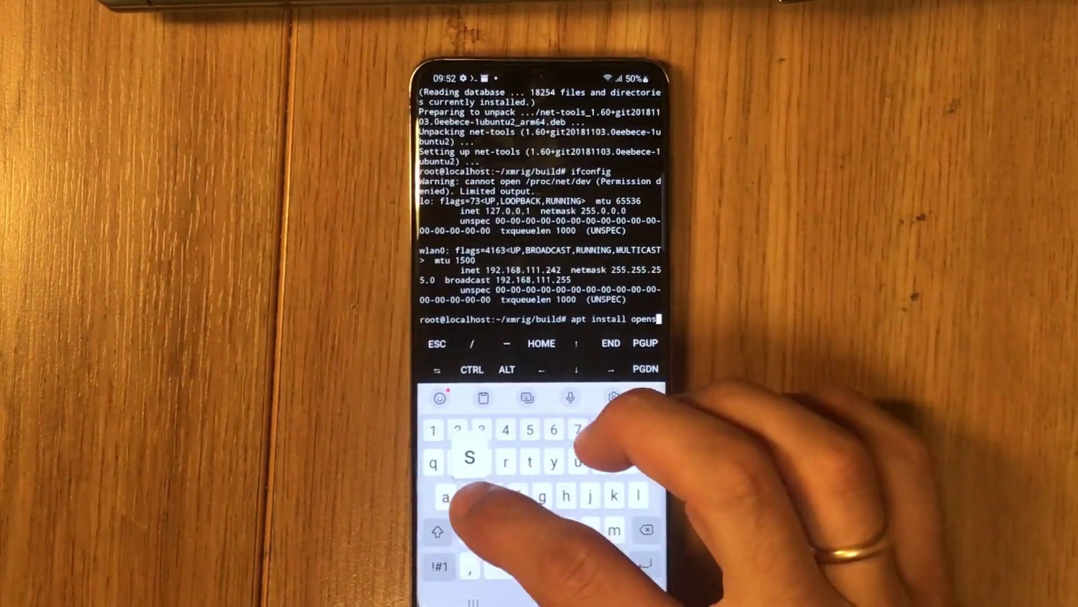
{"action": "type", "text": "sh"}
{"action": "key", "text": "Return"}
{"action": "type", "text": "cd /"}
Step: Browse the root, storage, host-rootfs, media, mnt, sdcard and androidwritable directories
{"action": "key", "text": "Return"}
{"action": "type", "text": "lhost:/# c"}
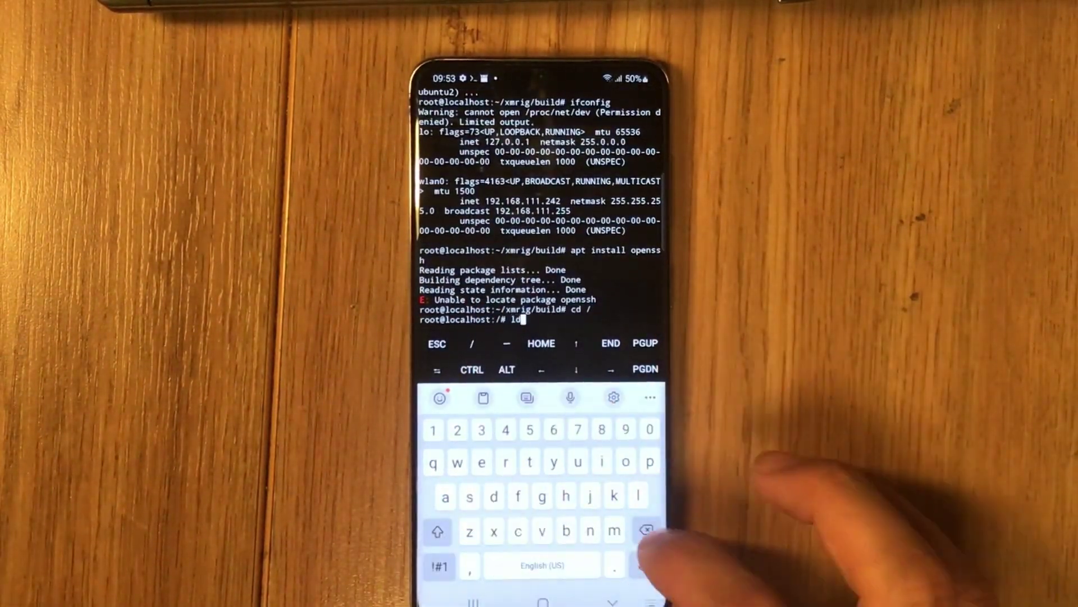
{"action": "type", "text": "d storage/"}
{"action": "key", "text": "Return"}
{"action": "type", "text": "ls"}
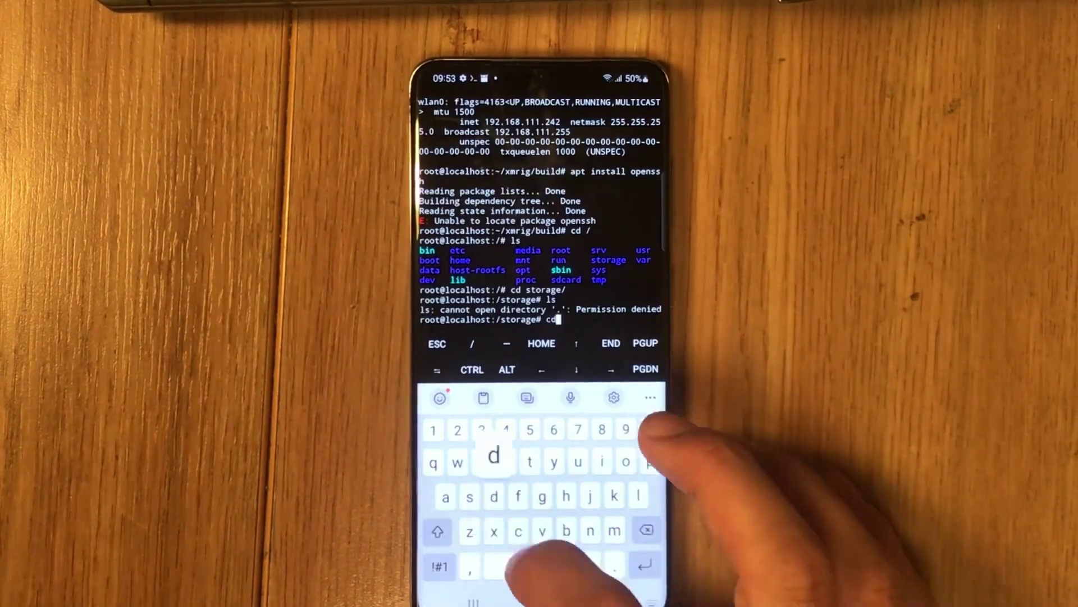
{"action": "key", "text": "BackSpace"}
{"action": "type", "text": ".."}
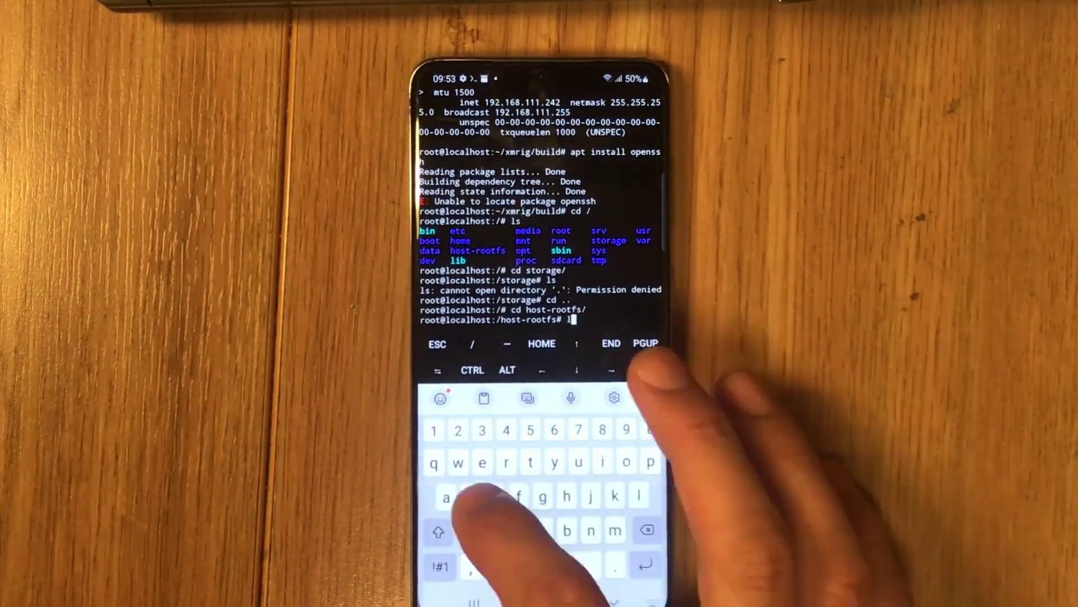
{"action": "key", "text": "Return"}
{"action": "type", "text": "cd .."}
{"action": "key", "text": "Return"}
{"action": "type", "text": "cd media/"}
{"action": "key", "text": "Return"}
{"action": "type", "text": "ls "}
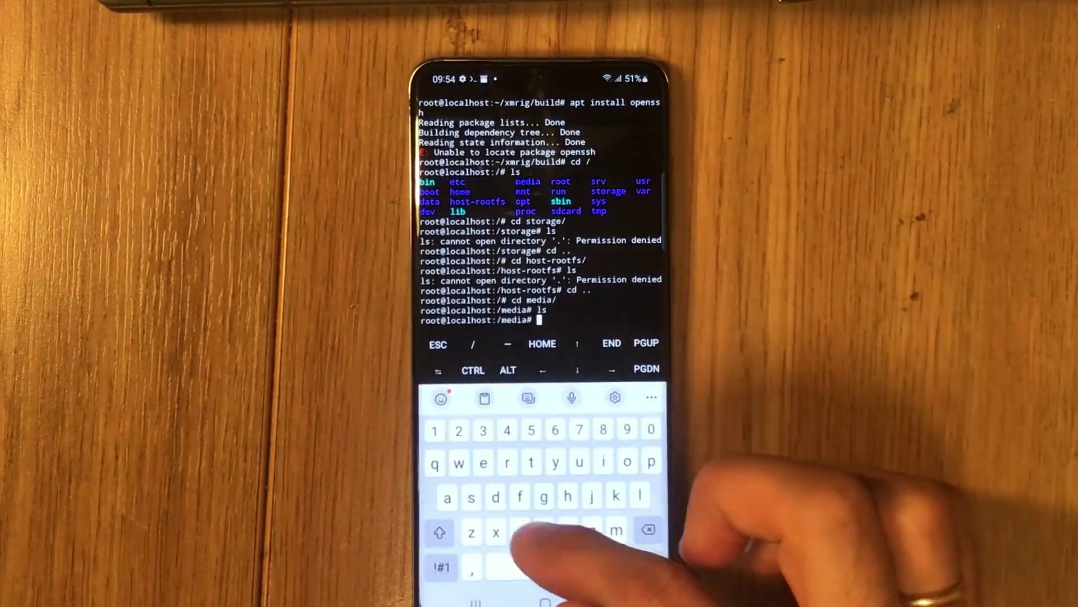
{"action": "type", "text": "mnt/"}
{"action": "key", "text": "Return"}
{"action": "type", "text": "ls"}
{"action": "key", "text": "Return"}
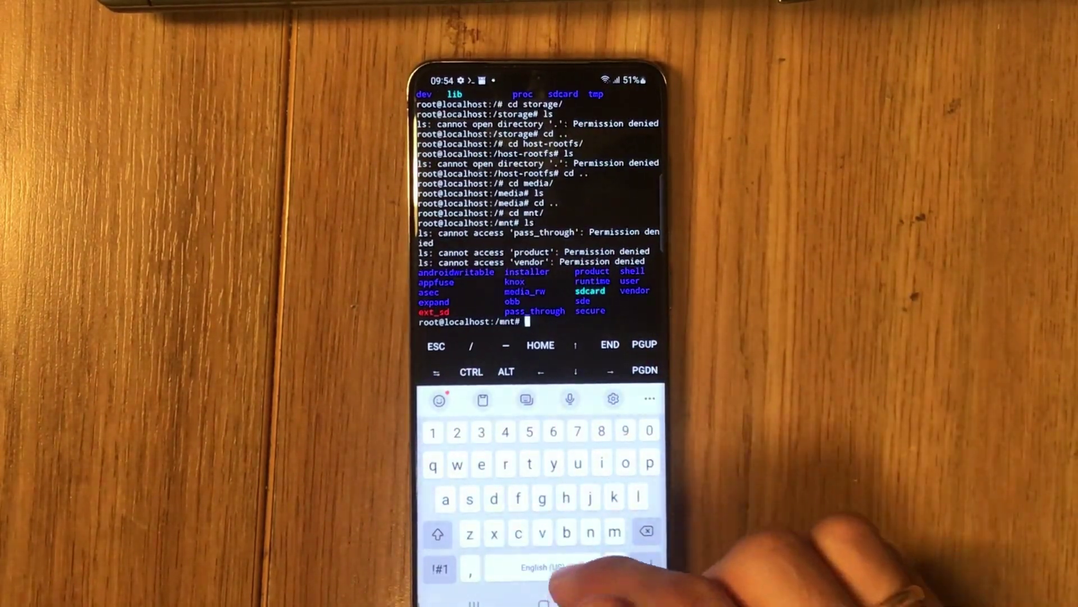
{"action": "type", "text": "cd sd"}
{"action": "key", "text": "Tab"}
{"action": "key", "text": "Tab"}
{"action": "type", "text": "card"}
{"action": "key", "text": "Return"}
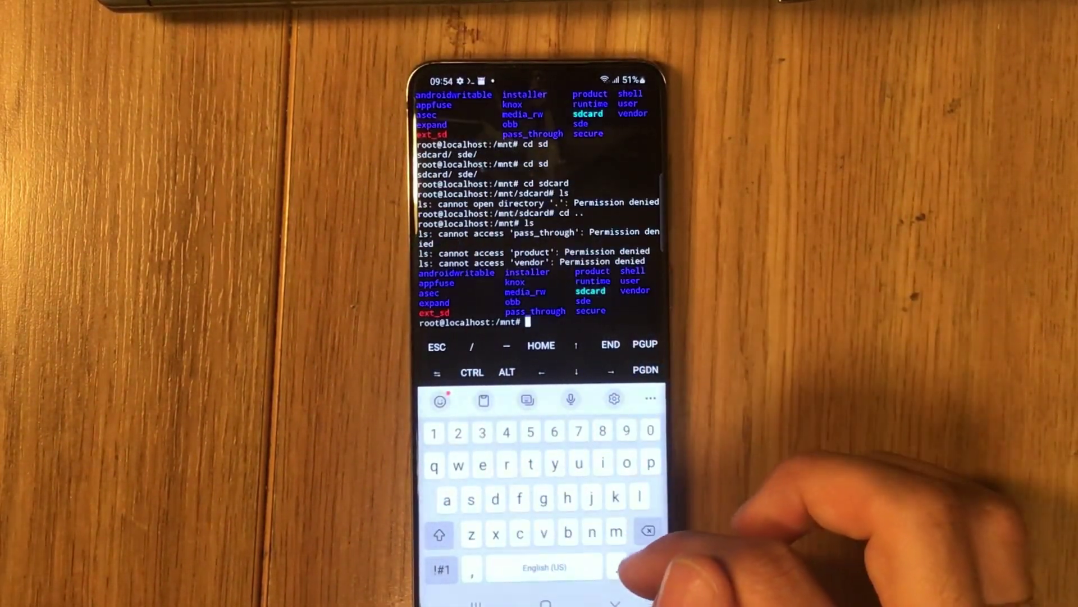
{"action": "key", "text": "Tab"}
{"action": "key", "text": "Return"}
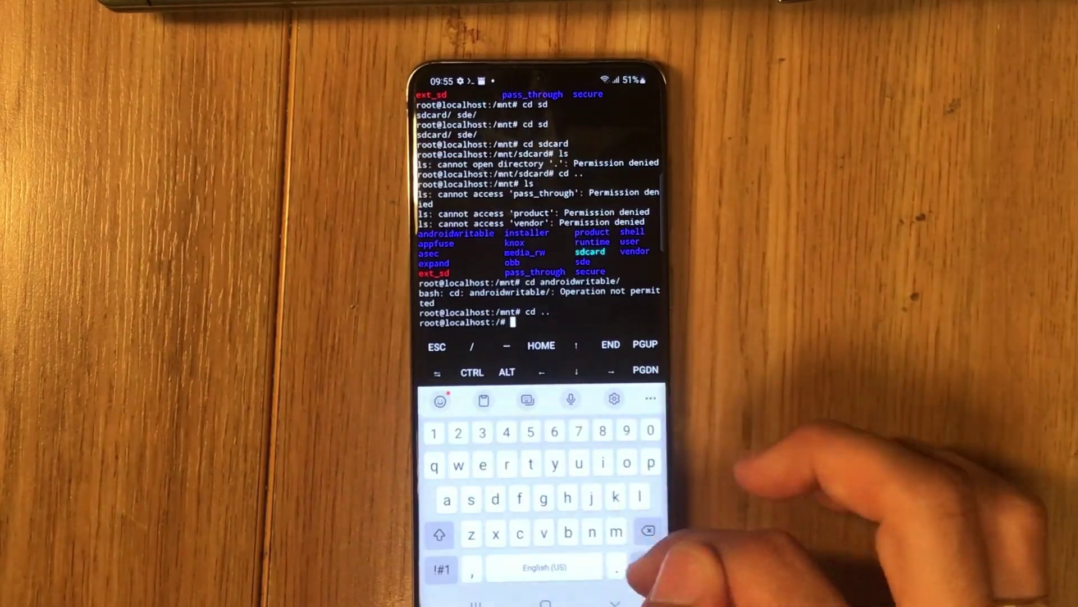
{"action": "type", "text": "ls"}
Step: List the contents of the root, host-rootfs, media, sdcard and storage directories
{"action": "key", "text": "Return"}
{"action": "type", "text": "cd ho"}
{"action": "key", "text": "Tab"}
{"action": "key", "text": "Tab"}
{"action": "type", "text": "s"}
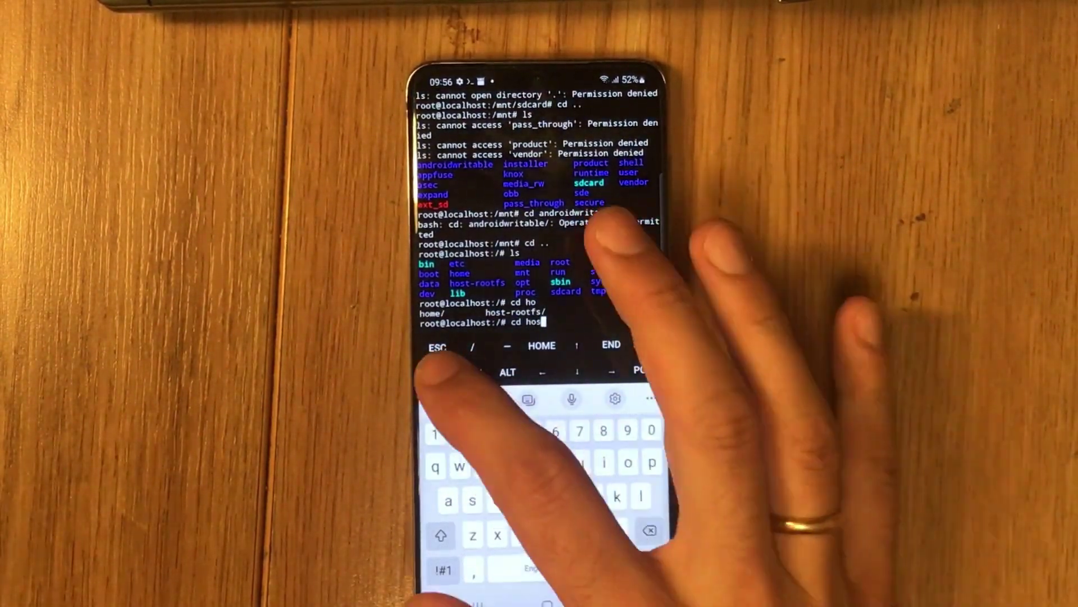
{"action": "key", "text": "Tab"}
{"action": "key", "text": "Return"}
{"action": "type", "text": "ls"}
{"action": "key", "text": "Return"}
{"action": "type", "text": "cd .."}
{"action": "key", "text": "Return"}
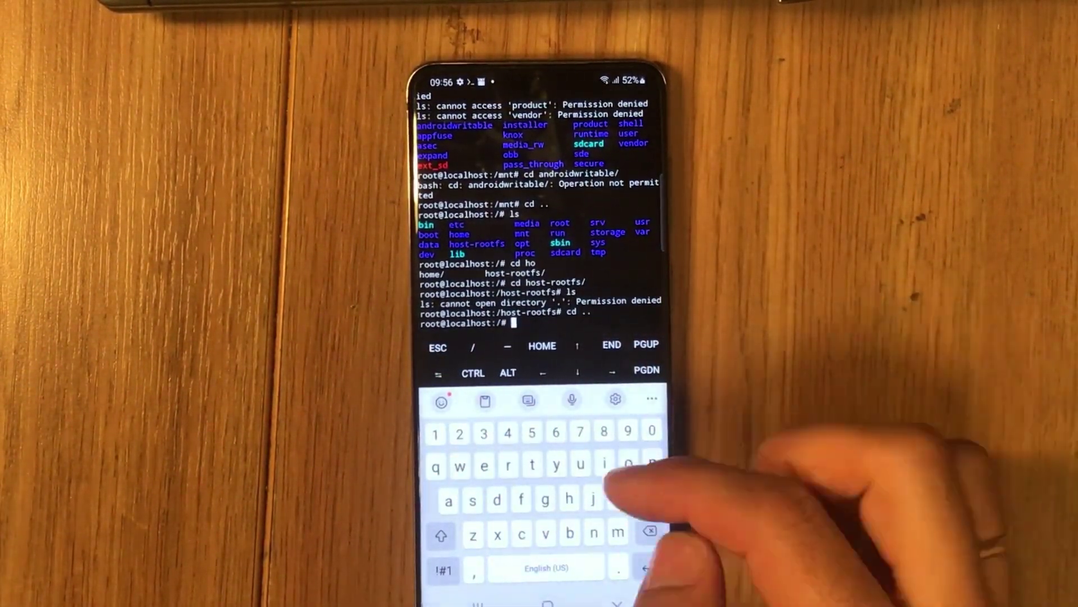
{"action": "type", "text": "cd me"}
{"action": "key", "text": "Tab"}
{"action": "key", "text": "Return"}
{"action": "type", "text": "ls"}
{"action": "key", "text": "Return"}
{"action": "key", "text": "Tab"}
{"action": "key", "text": "Return"}
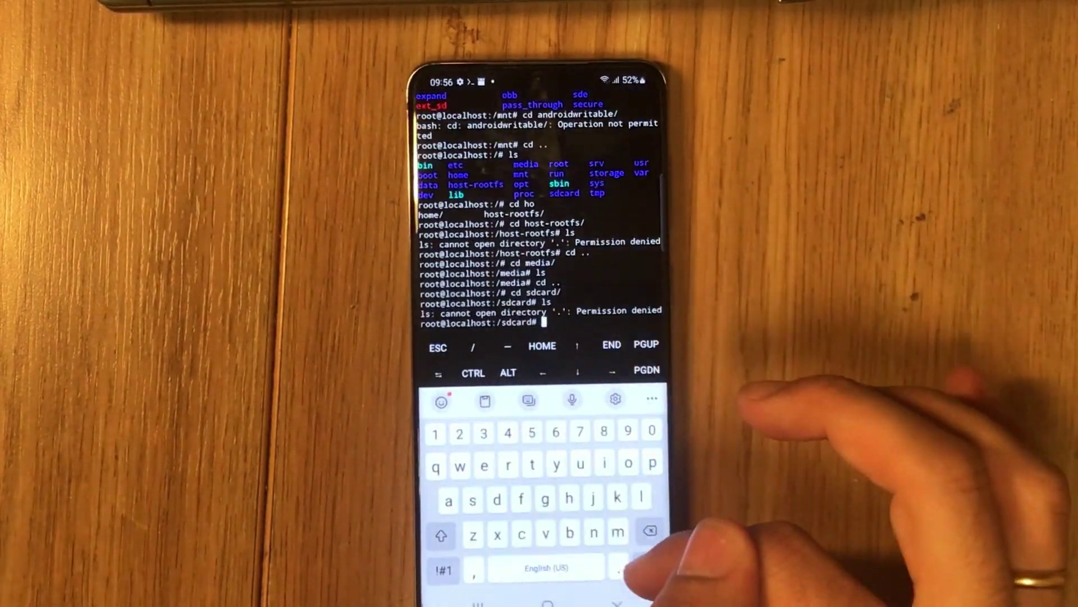
{"action": "type", "text": "ls cd .. cd sto"}
{"action": "key", "text": "Tab"}
{"action": "key", "text": "Return"}
{"action": "type", "text": "ls "}
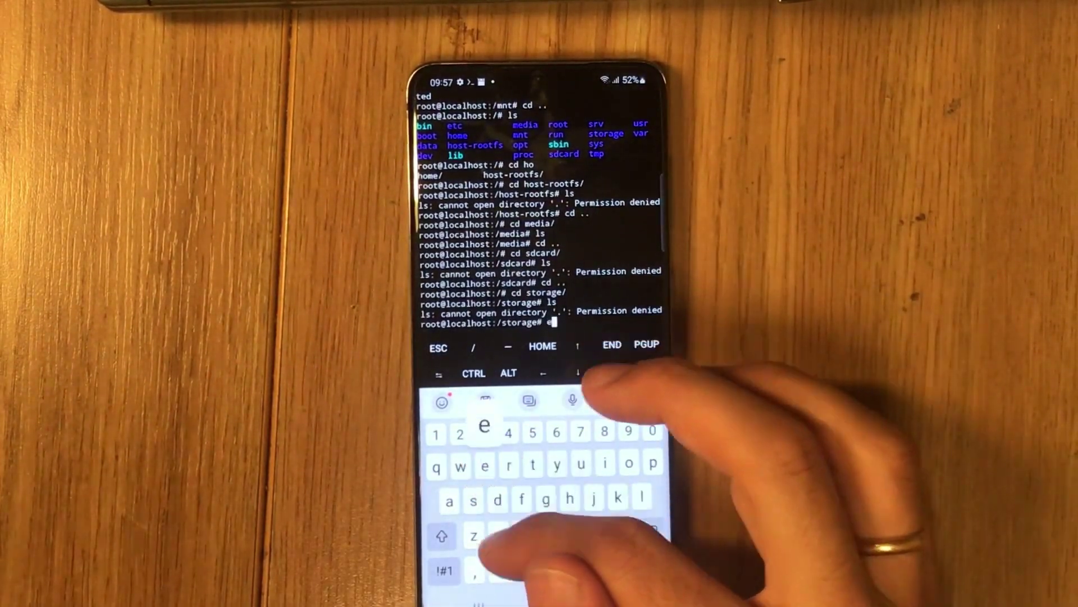
{"action": "type", "text": "exit"}
{"action": "key", "text": "Return"}
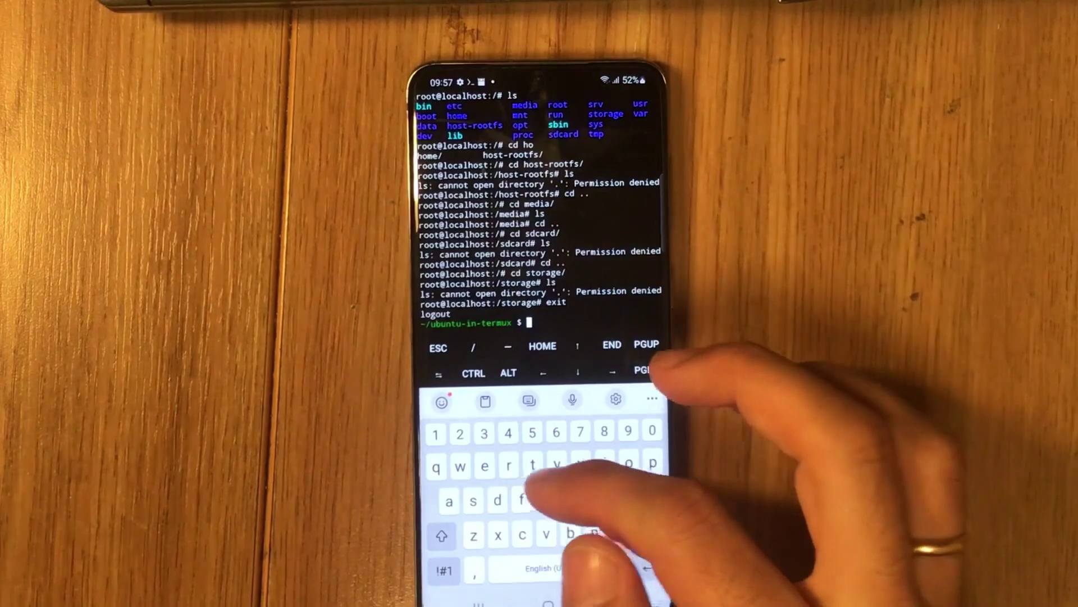
{"action": "type", "text": "e"}
Step: Run termux-setup-storage and ./startubuntu.sh, list the home folder, and check whoami
{"action": "key", "text": "Tab"}
{"action": "key", "text": "Tab"}
{"action": "key", "text": "Tab"}
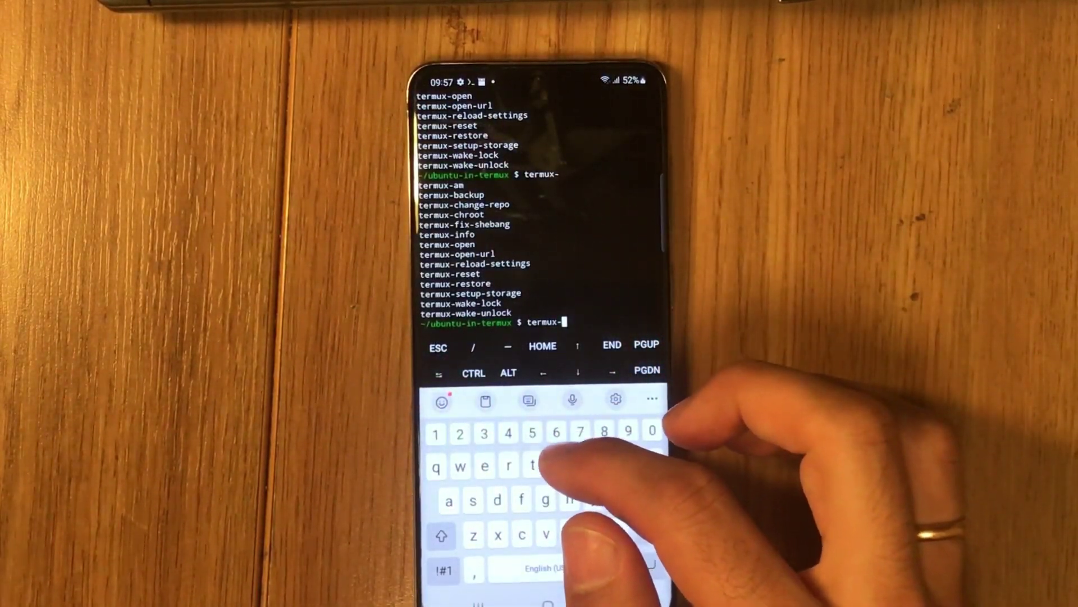
{"action": "type", "text": "set"}
{"action": "key", "text": "Tab"}
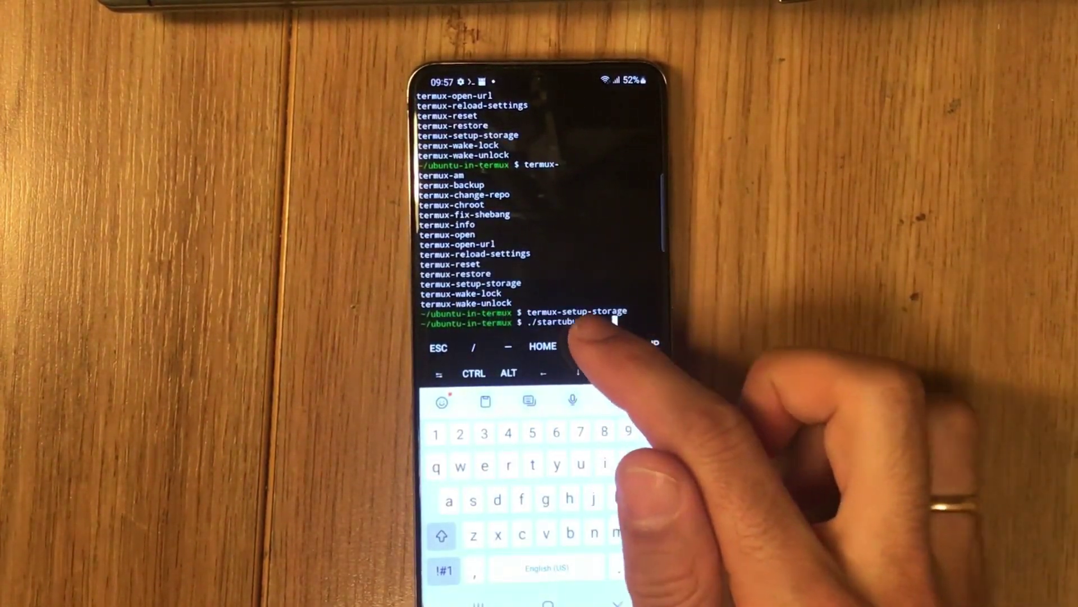
{"action": "key", "text": "Tab"}
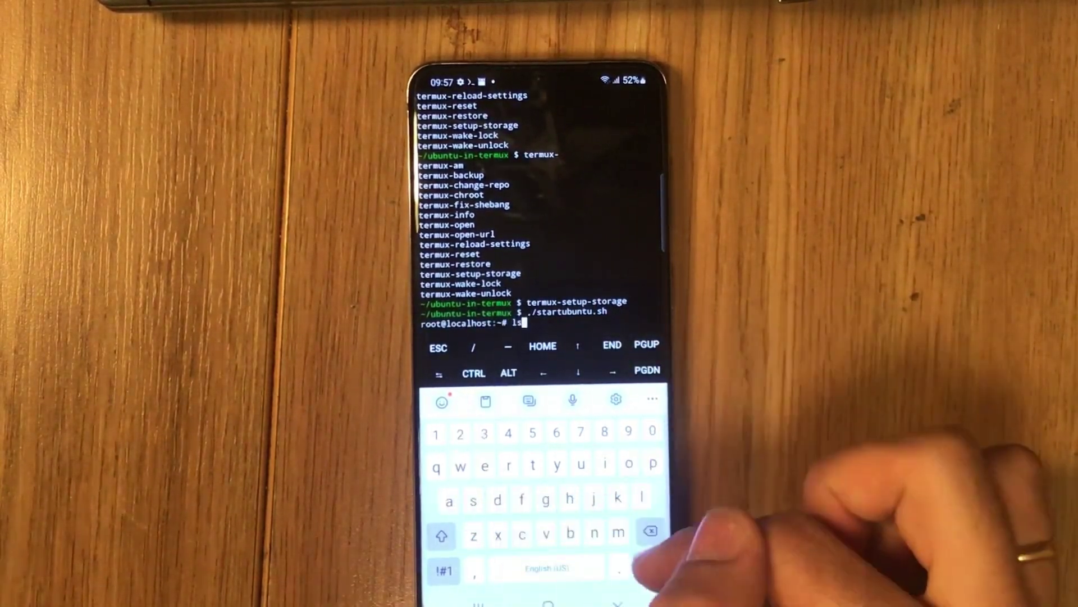
{"action": "key", "text": "Return"}
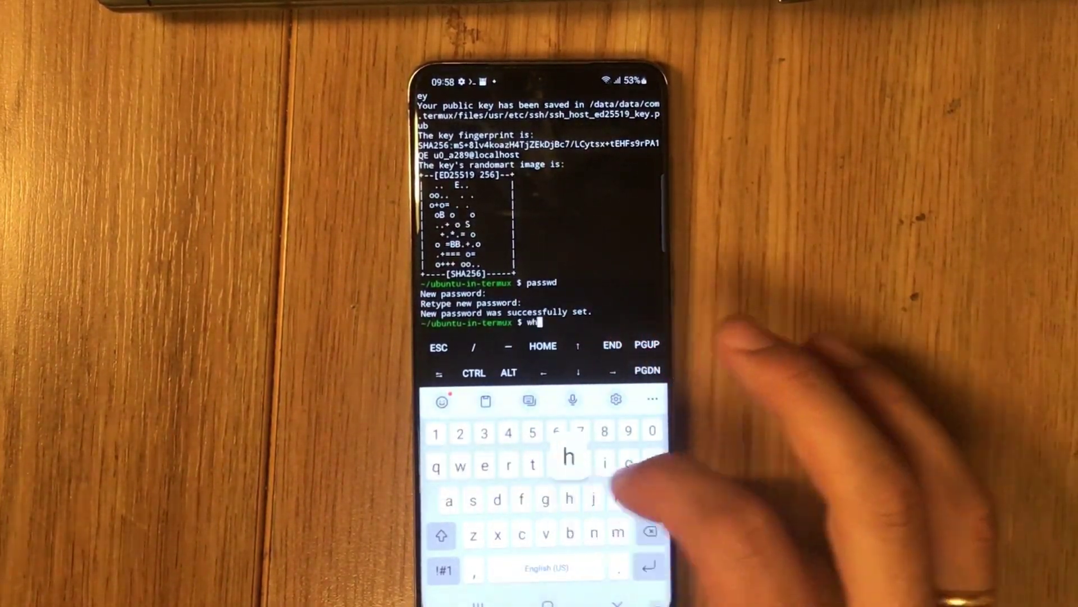
{"action": "type", "text": "oami"}
{"action": "key", "text": "Return"}
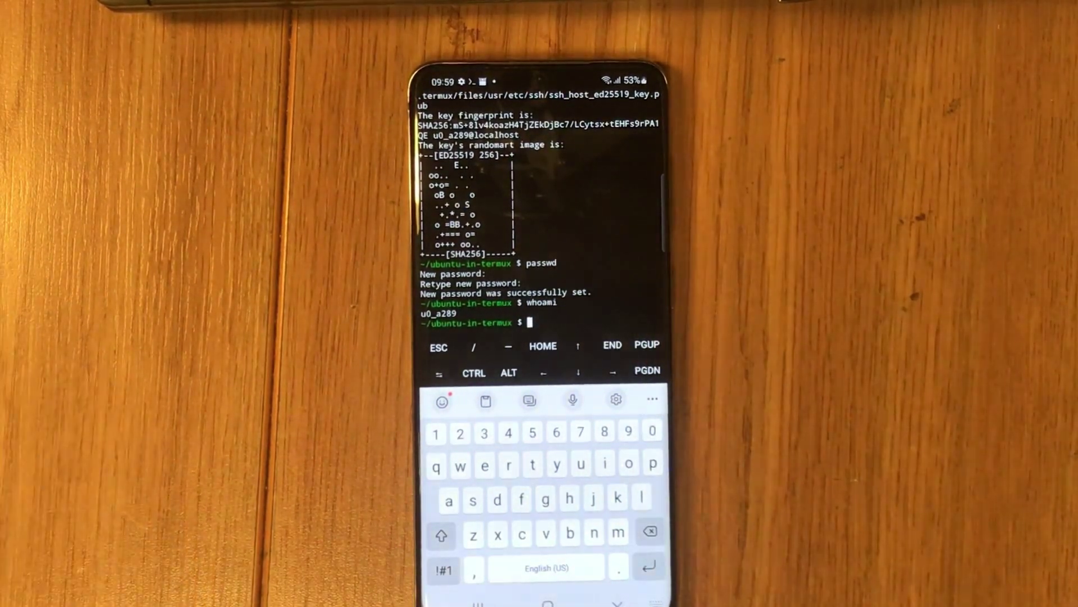
{"action": "type", "text": "sshd"}
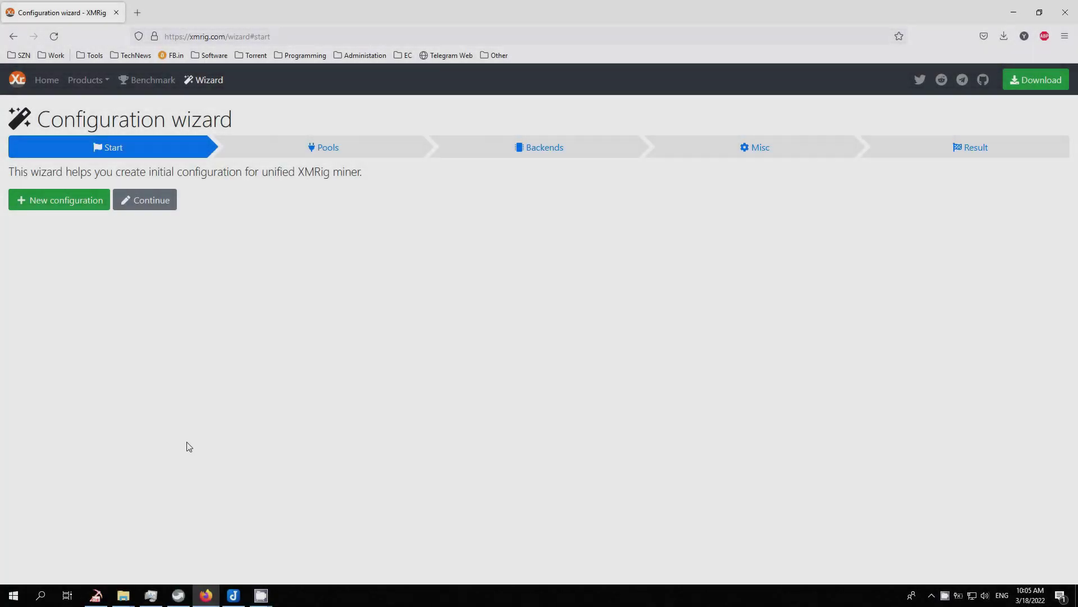
Step: Start a new XMRig configuration and add the minexmr.com pool
{"action": "left_click", "coordinate": [59, 200]}
{"action": "left_click", "coordinate": [42, 174]}
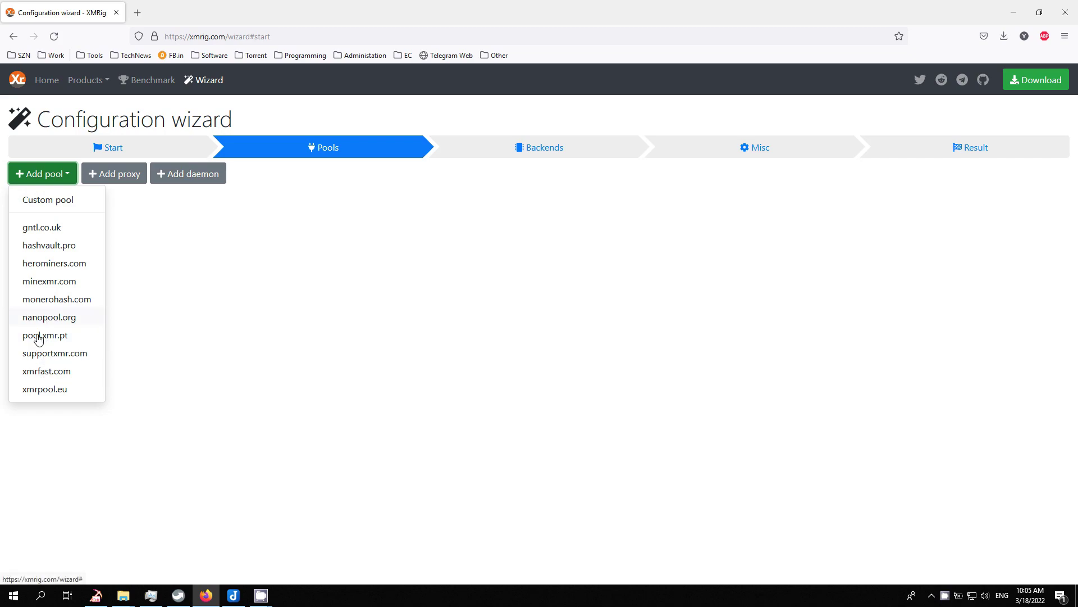
{"action": "left_click", "coordinate": [42, 282]}
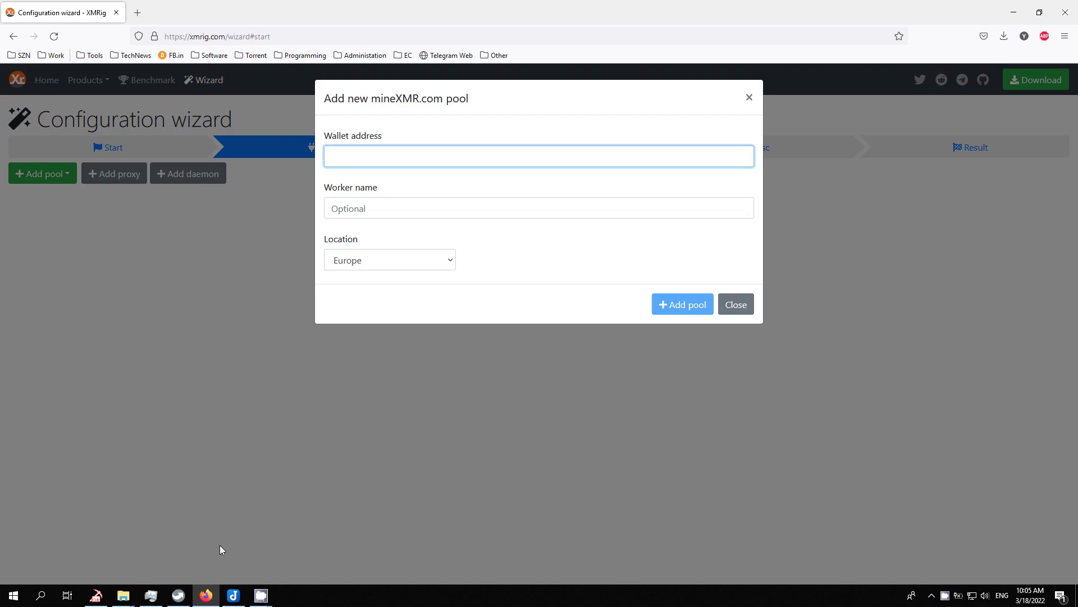
Step: Copy the wallet address from the text file in Notepad++
{"action": "left_click", "coordinate": [1015, 12]}
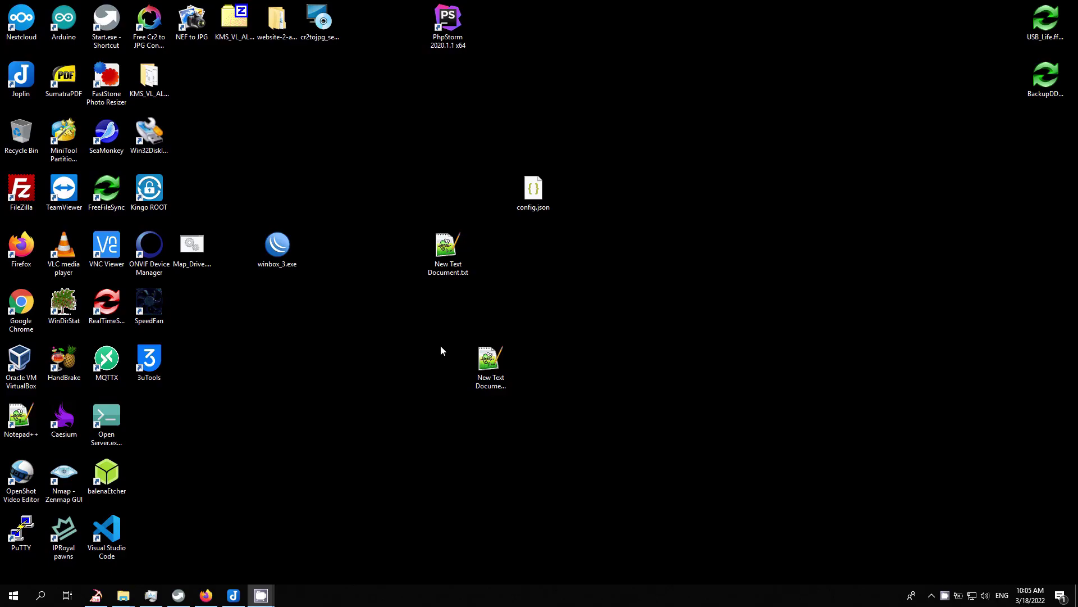
{"action": "double_click", "coordinate": [490, 363]}
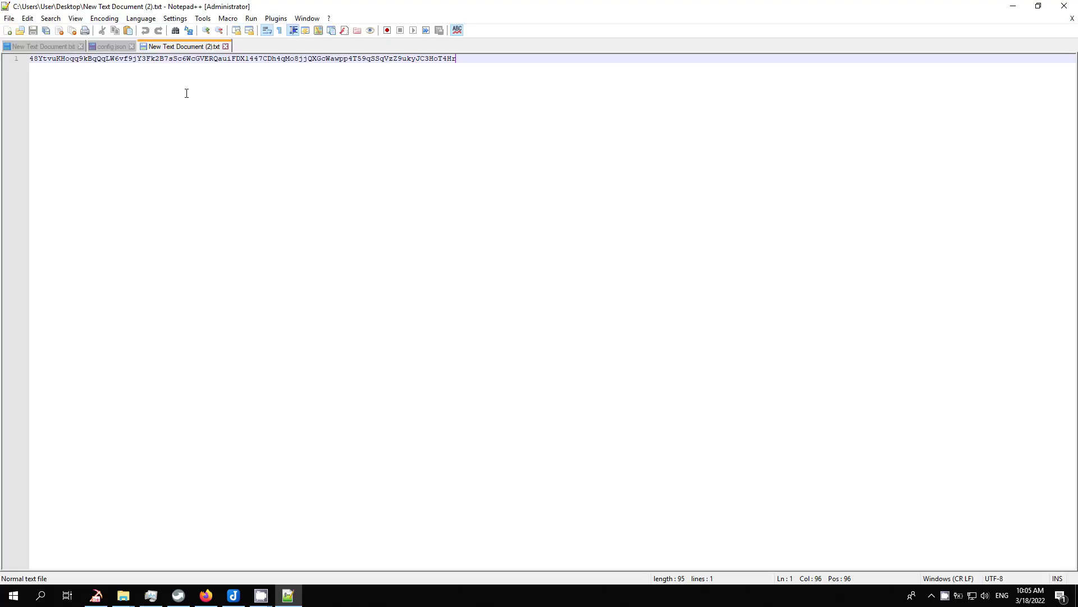
{"action": "double_click", "coordinate": [187, 60]}
{"action": "right_click", "coordinate": [187, 60]}
{"action": "left_click", "coordinate": [207, 77]}
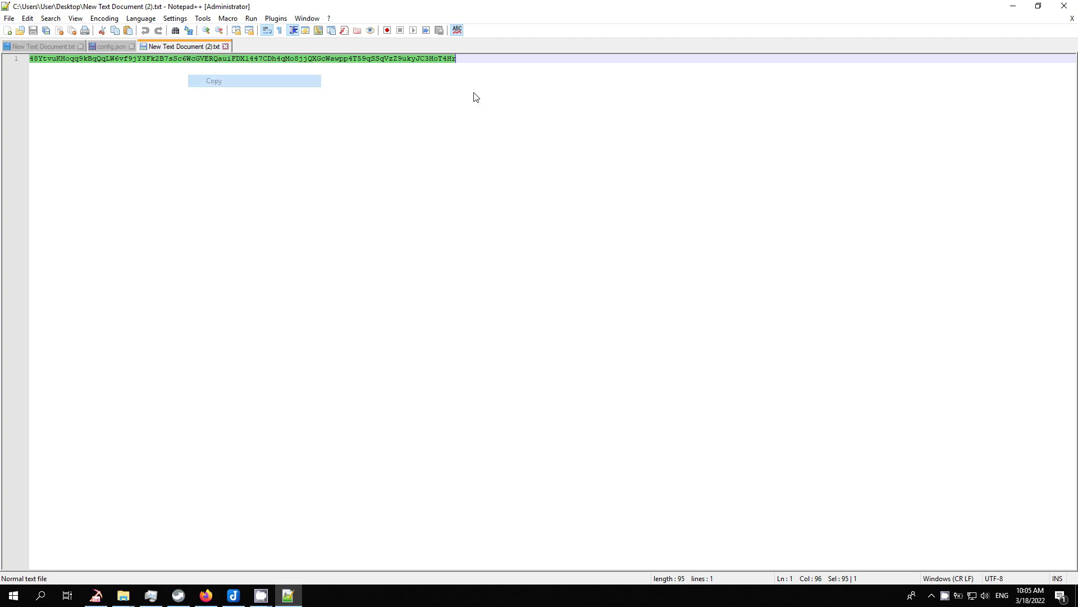
{"action": "left_click", "coordinate": [1016, 9]}
Step: Paste the wallet address into the pool, set worker name s20, and confirm
{"action": "left_click", "coordinate": [289, 598]}
{"action": "left_click", "coordinate": [289, 597]}
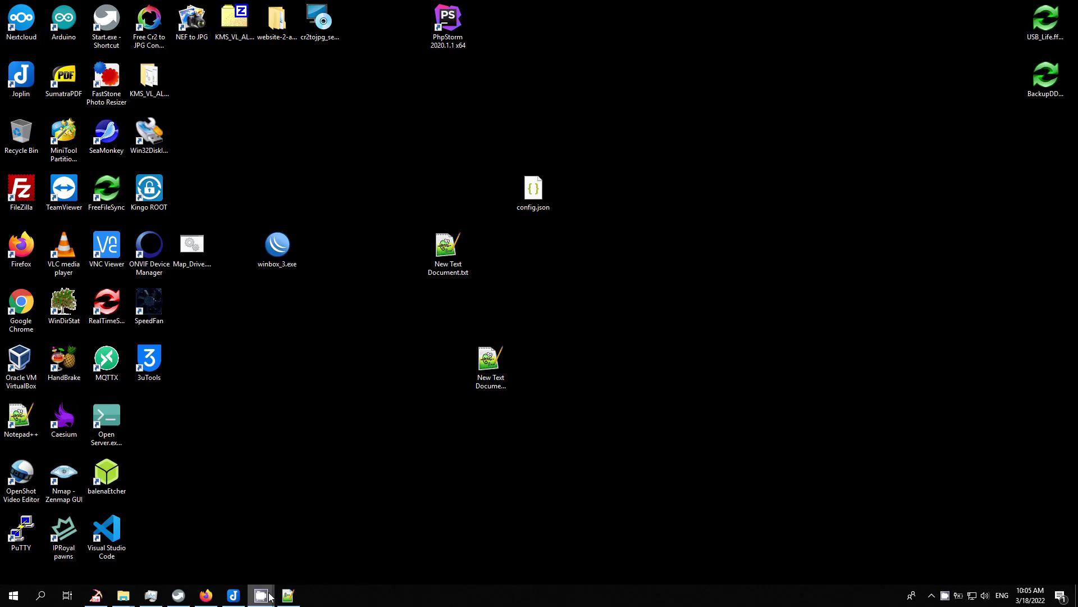
{"action": "left_click", "coordinate": [205, 596]}
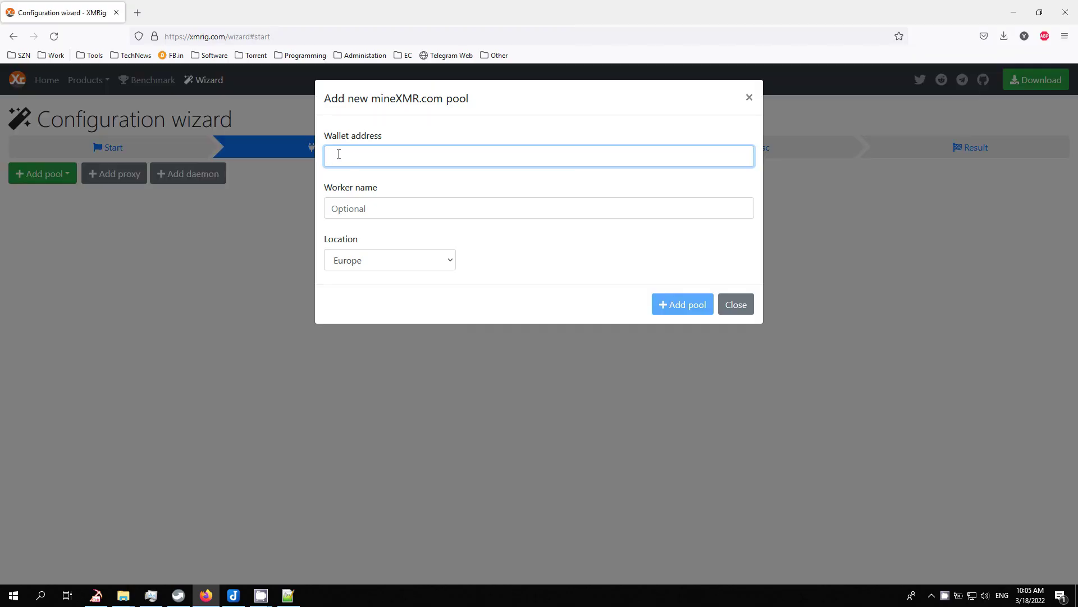
{"action": "right_click", "coordinate": [352, 158]}
{"action": "left_click", "coordinate": [370, 345]}
{"action": "left_click", "coordinate": [369, 207]}
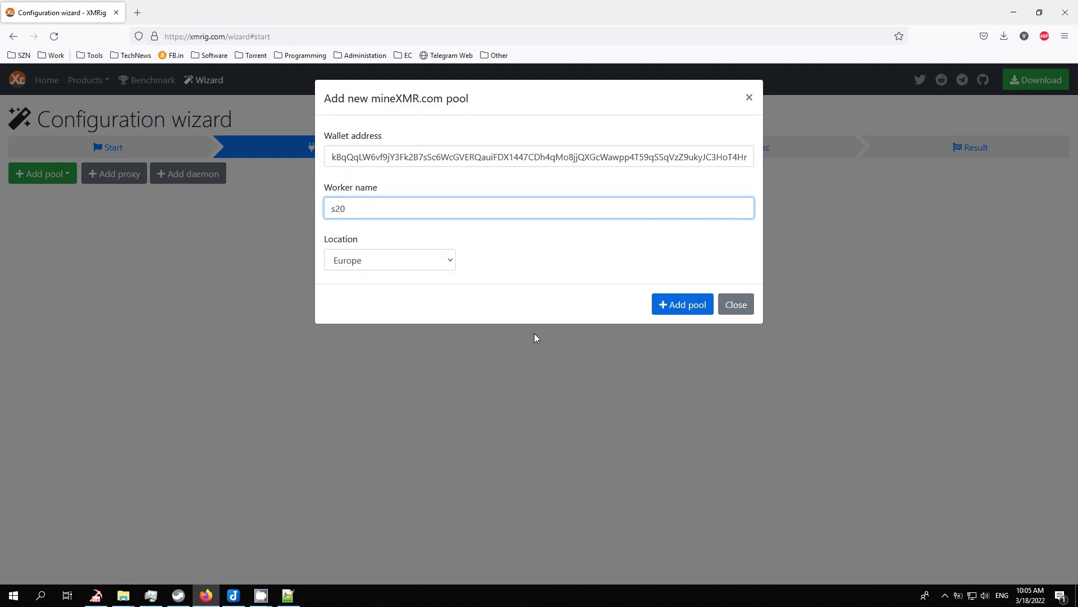
{"action": "key", "text": "Return"}
Step: Step through Backends and Misc to Result and download config.json
{"action": "left_click", "coordinate": [549, 145]}
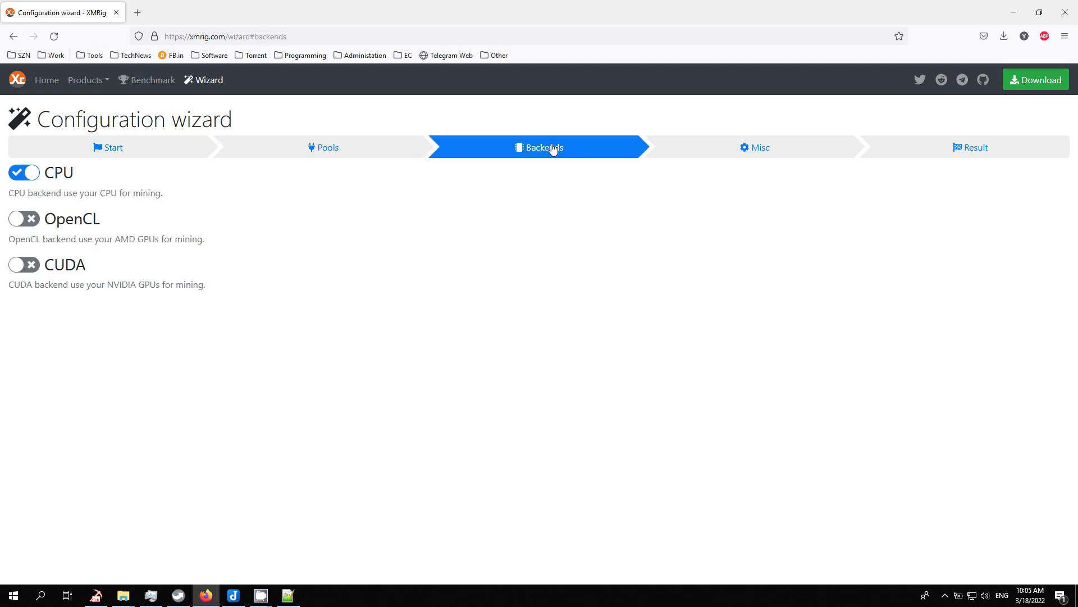
{"action": "left_click", "coordinate": [760, 150]}
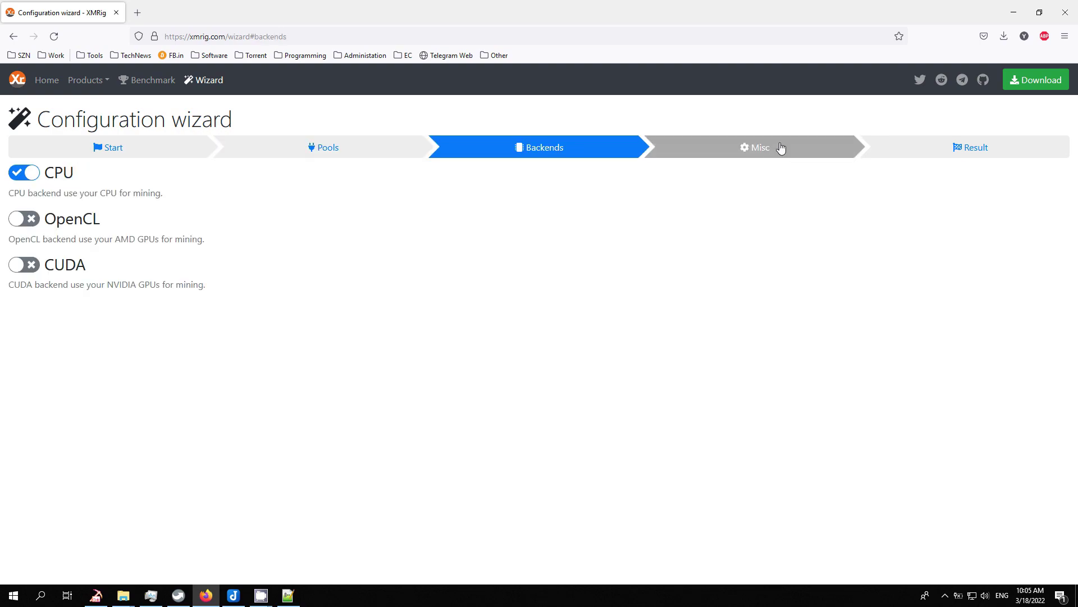
{"action": "left_click", "coordinate": [898, 159]}
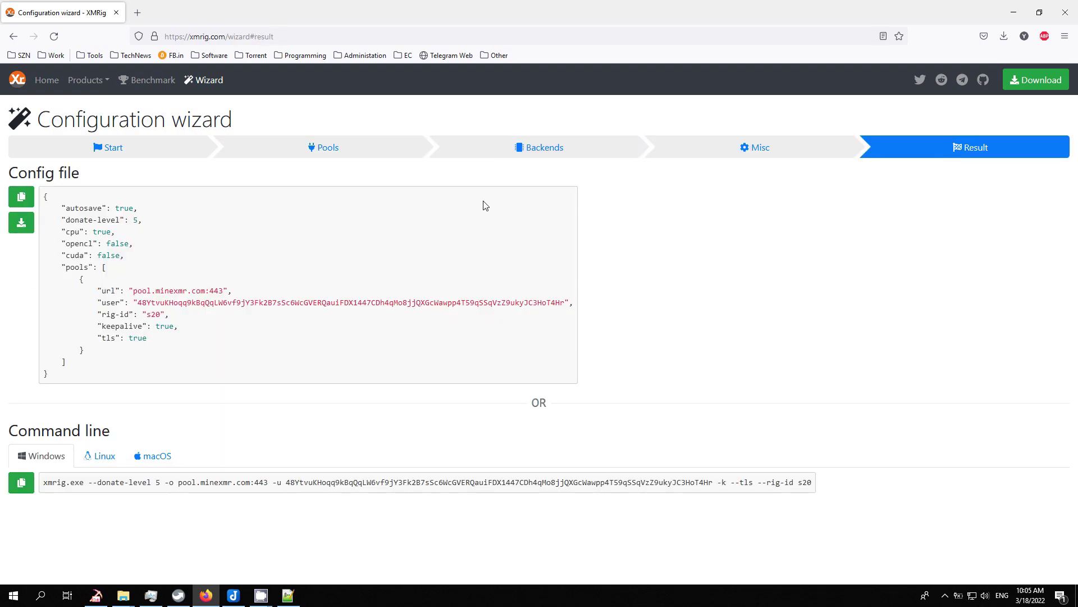
{"action": "left_click", "coordinate": [21, 223]}
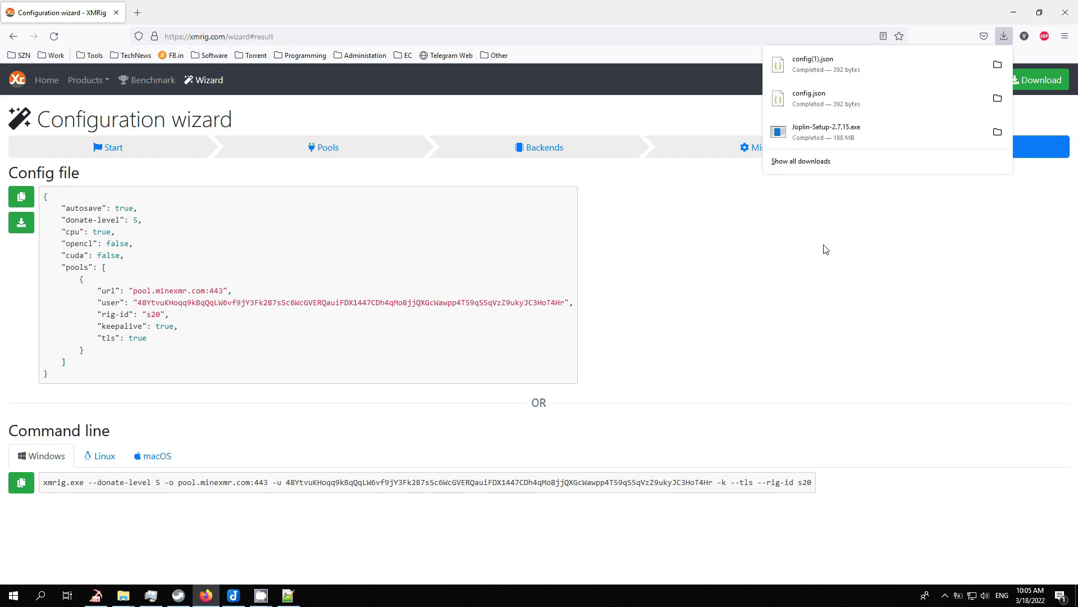
Step: Copy config.json from Downloads onto the Desktop, replacing the older copy, and close Explorer
{"action": "left_click", "coordinate": [998, 98]}
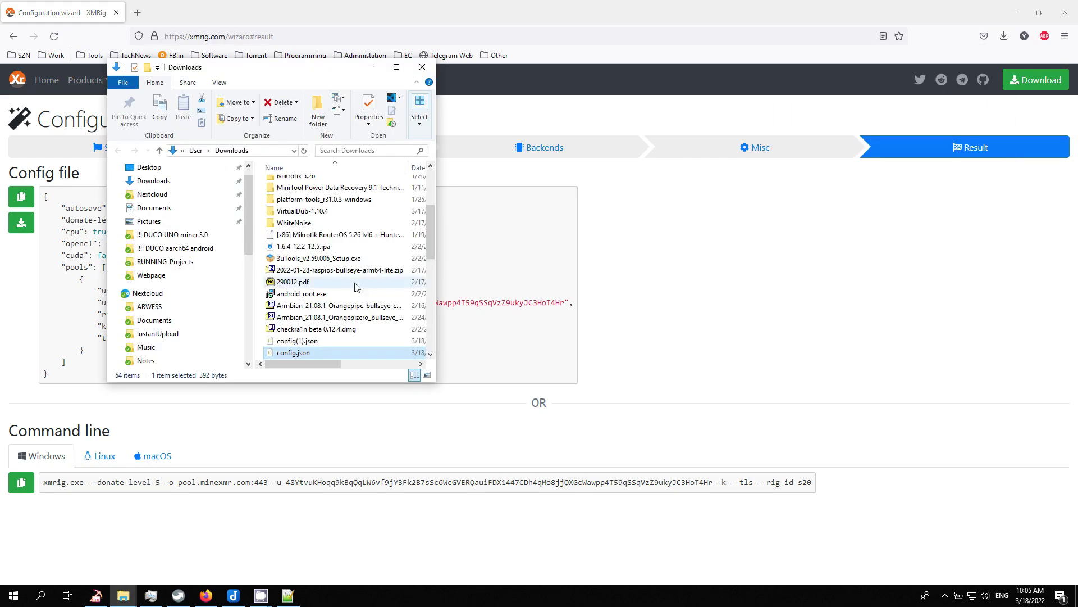
{"action": "right_click", "coordinate": [292, 353]}
{"action": "left_click", "coordinate": [320, 506]}
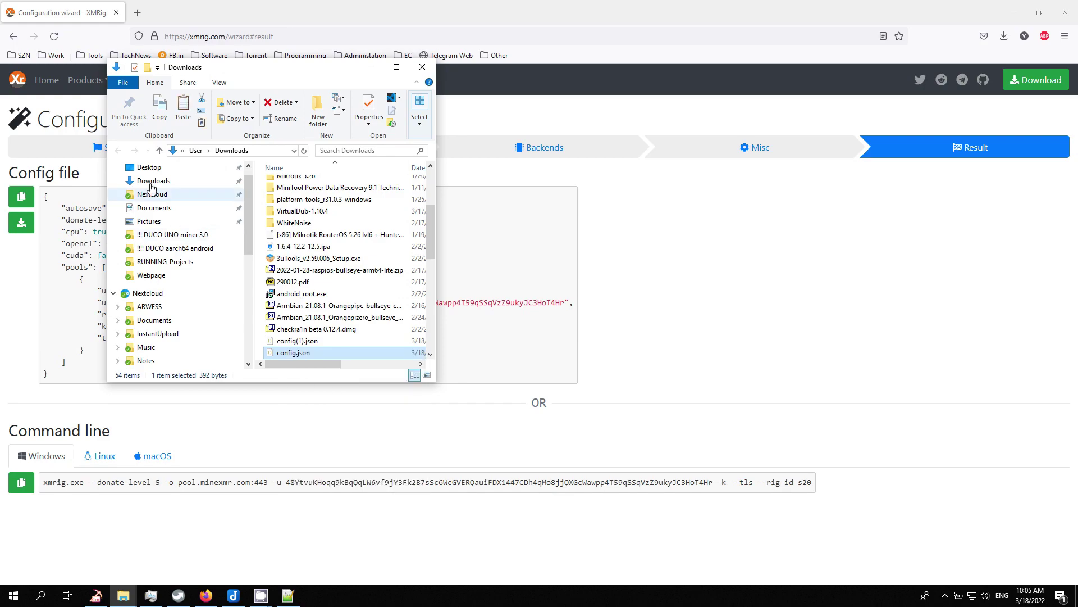
{"action": "right_click", "coordinate": [149, 167]}
{"action": "left_click", "coordinate": [178, 387]}
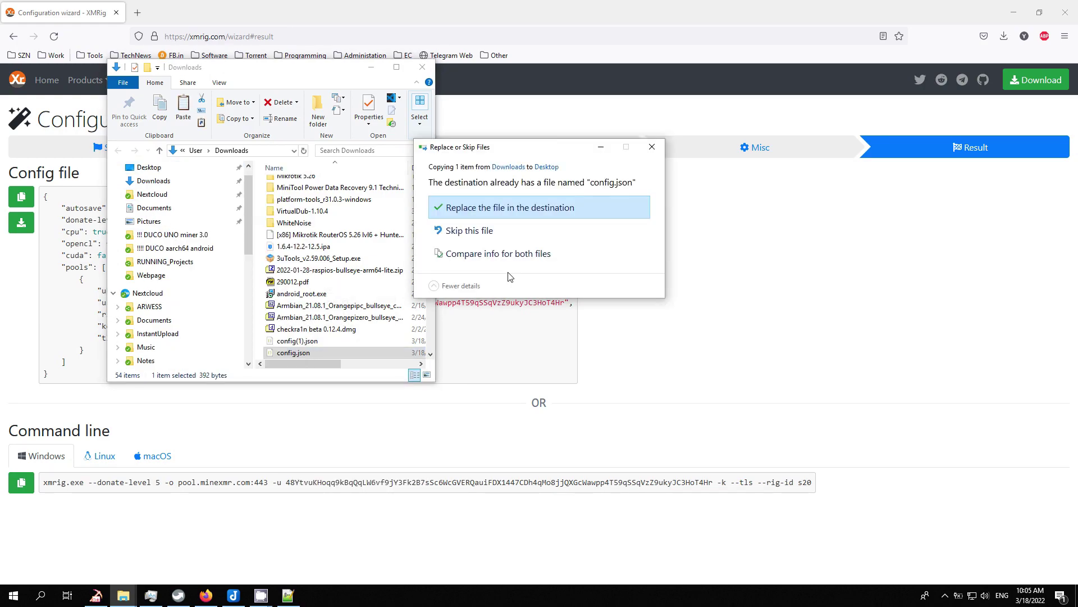
{"action": "left_click", "coordinate": [506, 208]}
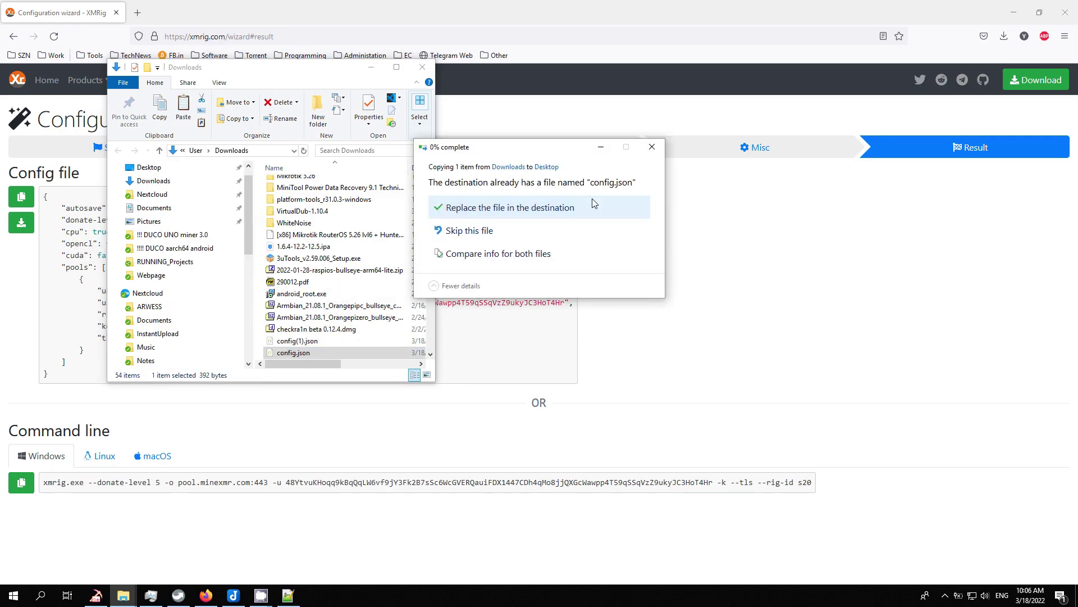
{"action": "left_click", "coordinate": [423, 67]}
{"action": "left_click", "coordinate": [1014, 11]}
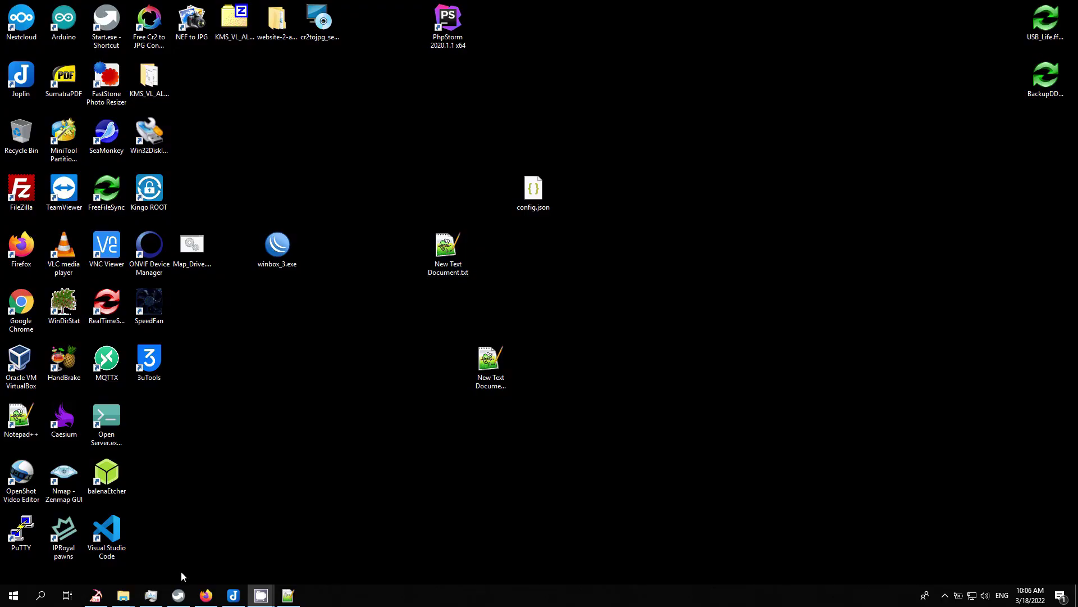
{"action": "left_click", "coordinate": [178, 596]}
Step: Connect WinSCP to the phone's saved SCP site with the password
{"action": "left_click", "coordinate": [472, 170]}
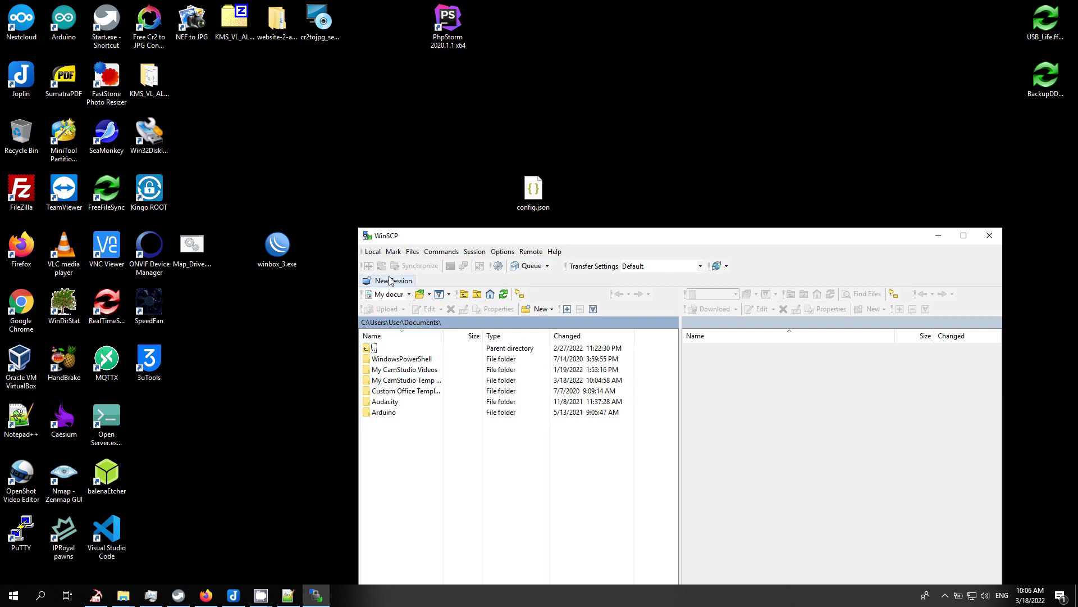
{"action": "left_click", "coordinate": [385, 286]}
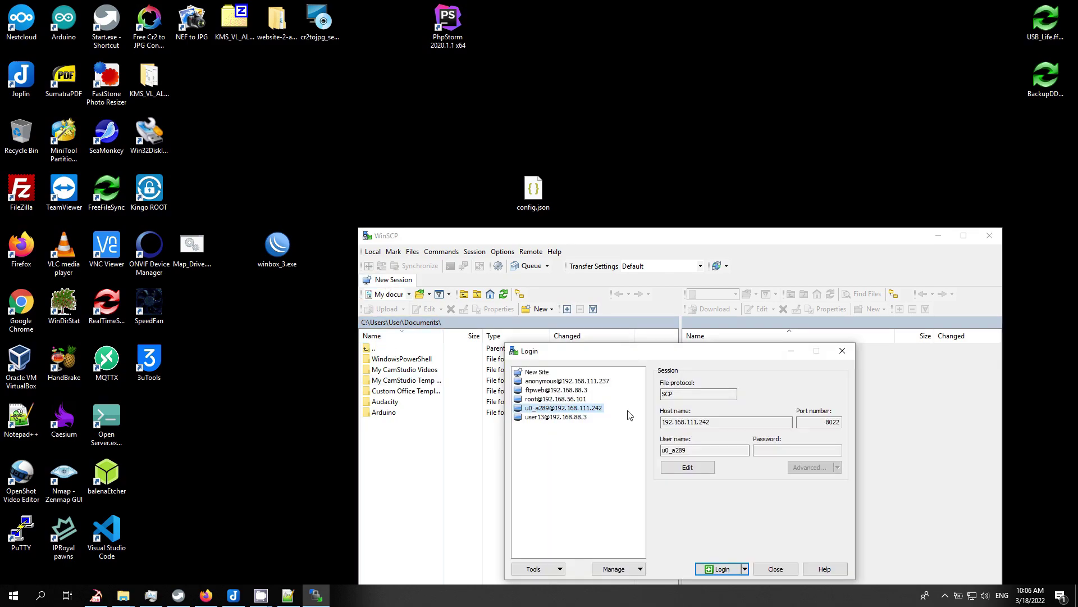
{"action": "left_click", "coordinate": [672, 394]}
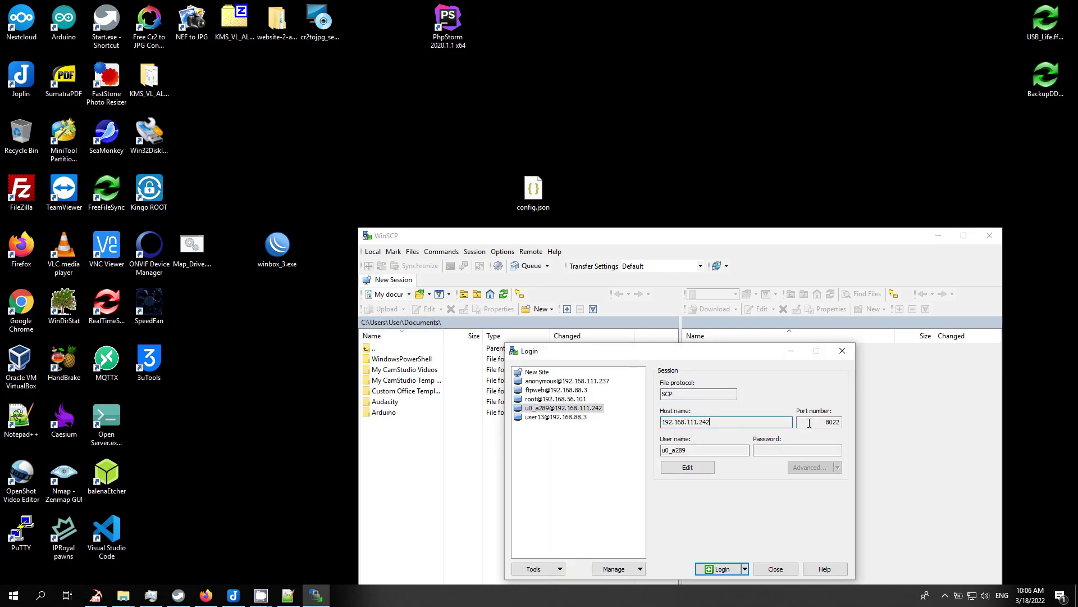
{"action": "left_click", "coordinate": [718, 568]}
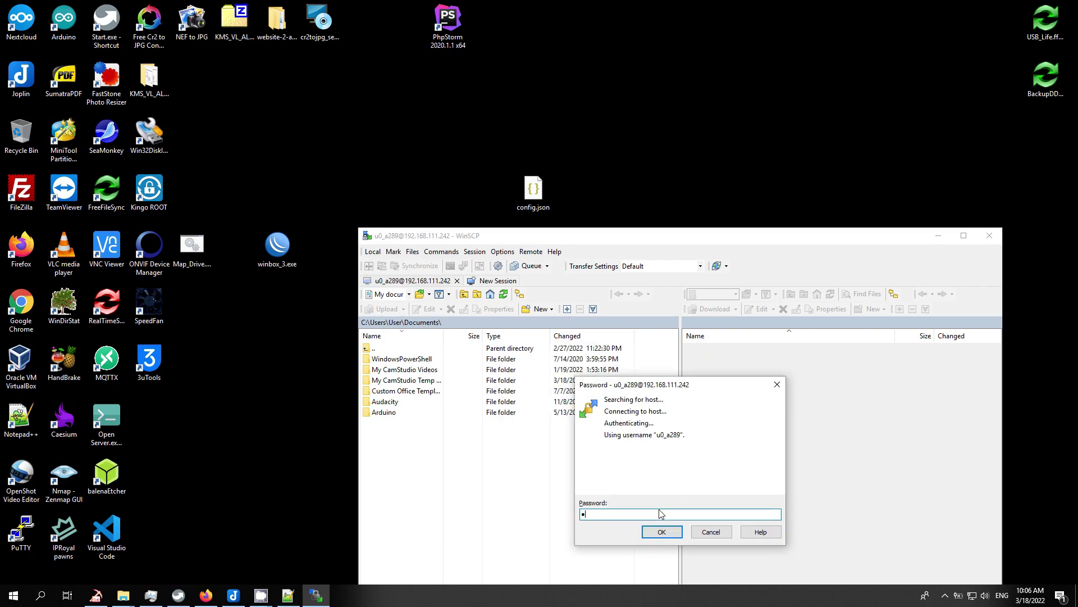
{"action": "left_click", "coordinate": [658, 530]}
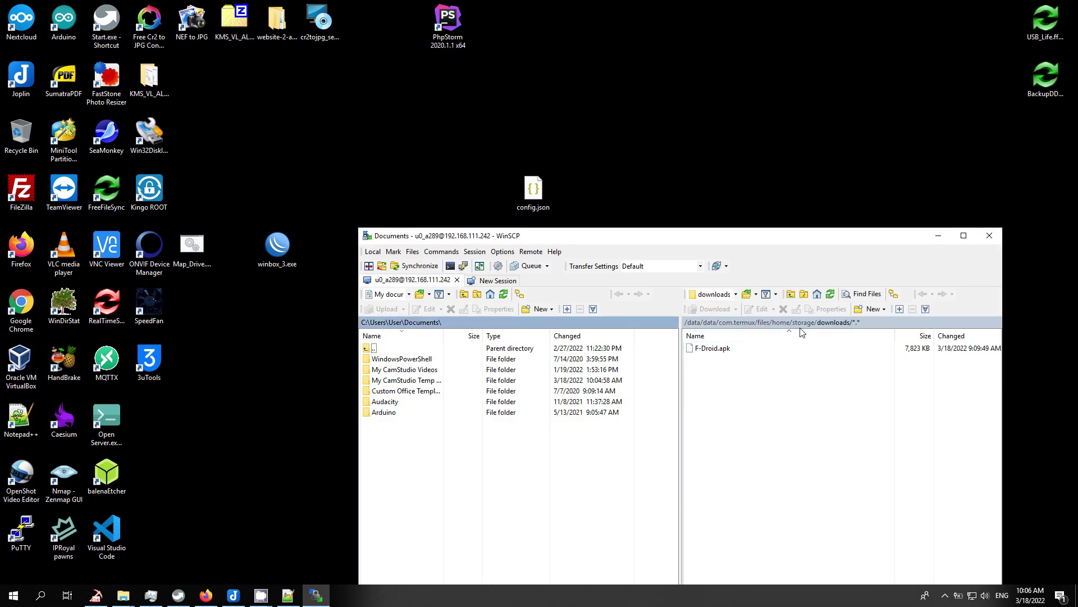
Step: Upload config.json from the local Desktop to the phone's downloads folder, then close WinSCP
{"action": "double_click", "coordinate": [377, 348]}
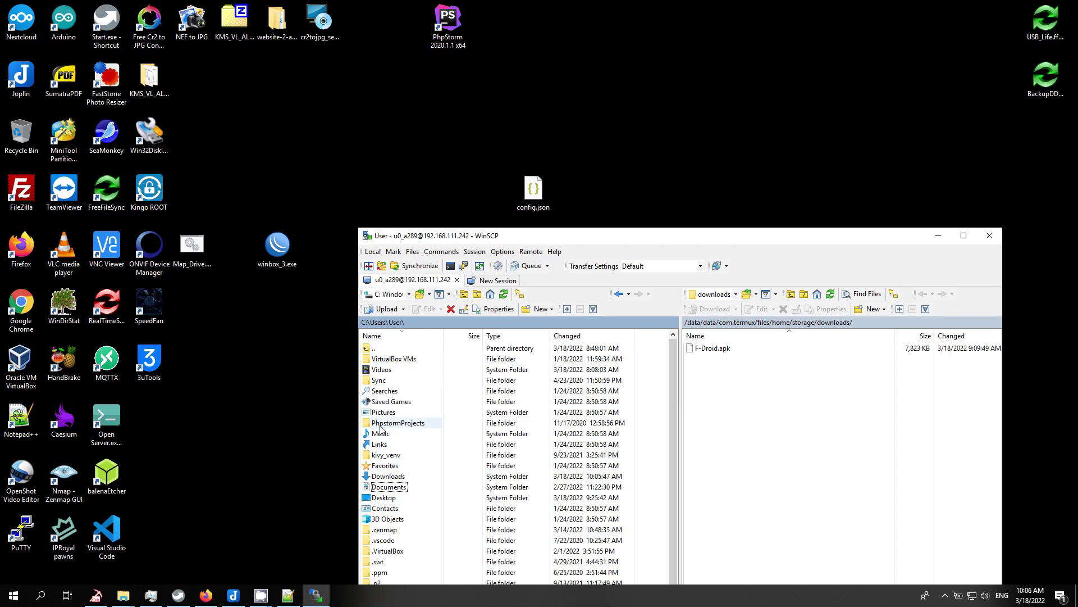
{"action": "double_click", "coordinate": [385, 498]}
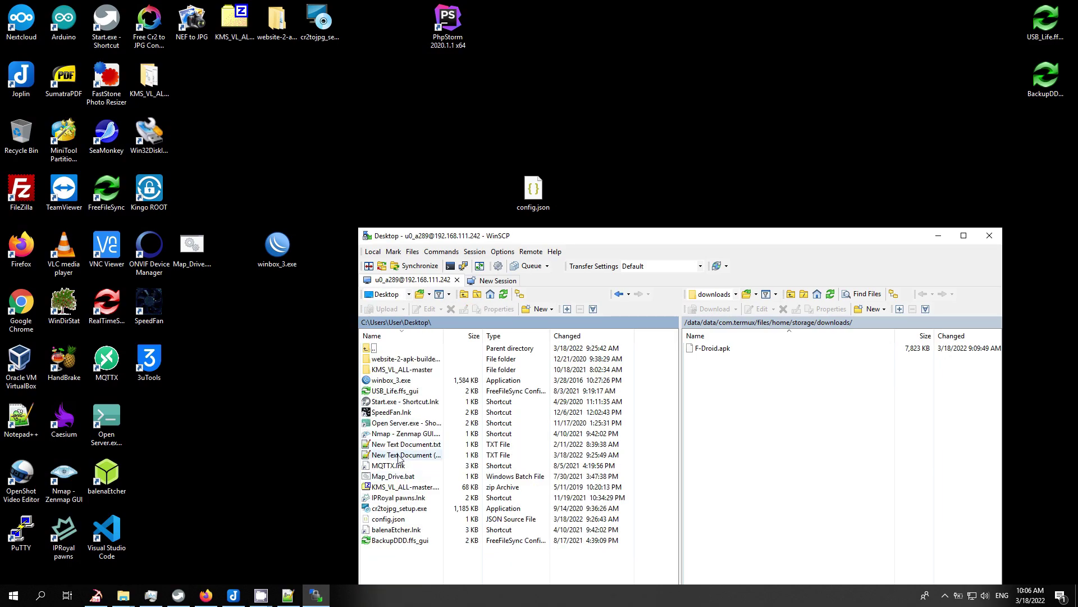
{"action": "left_click_drag", "start_coordinate": [730, 458], "coordinate": [731, 458]}
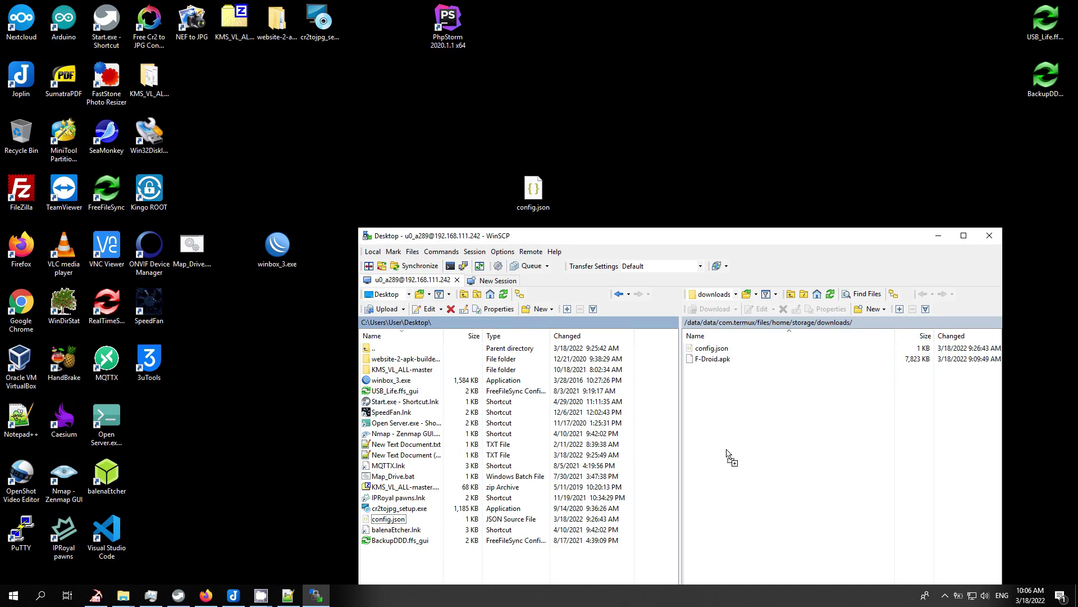
{"action": "left_click_drag", "start_coordinate": [772, 235], "coordinate": [689, 107]}
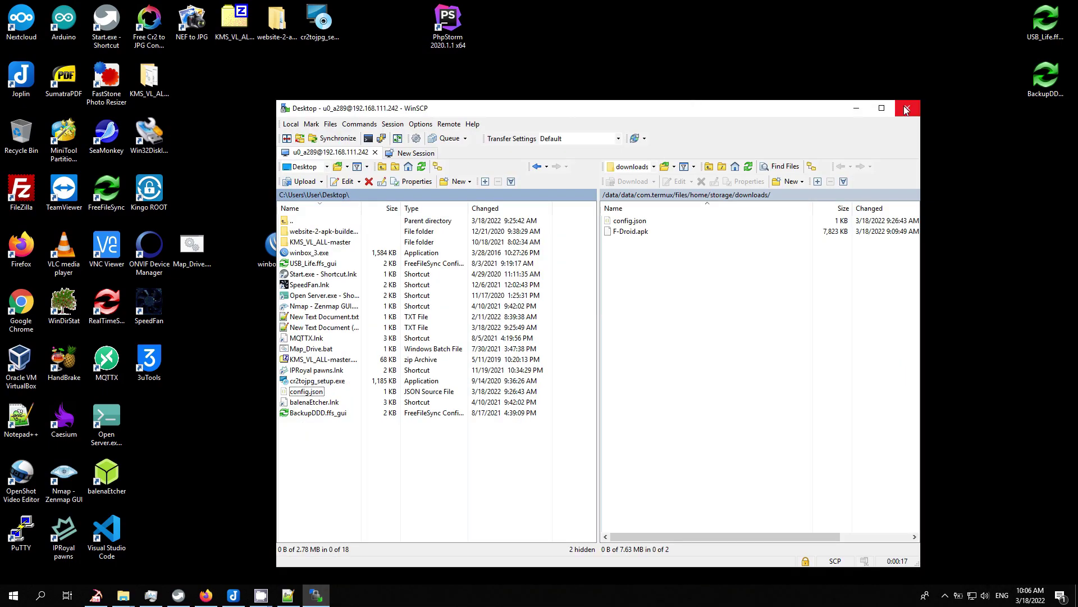
{"action": "left_click", "coordinate": [907, 110]}
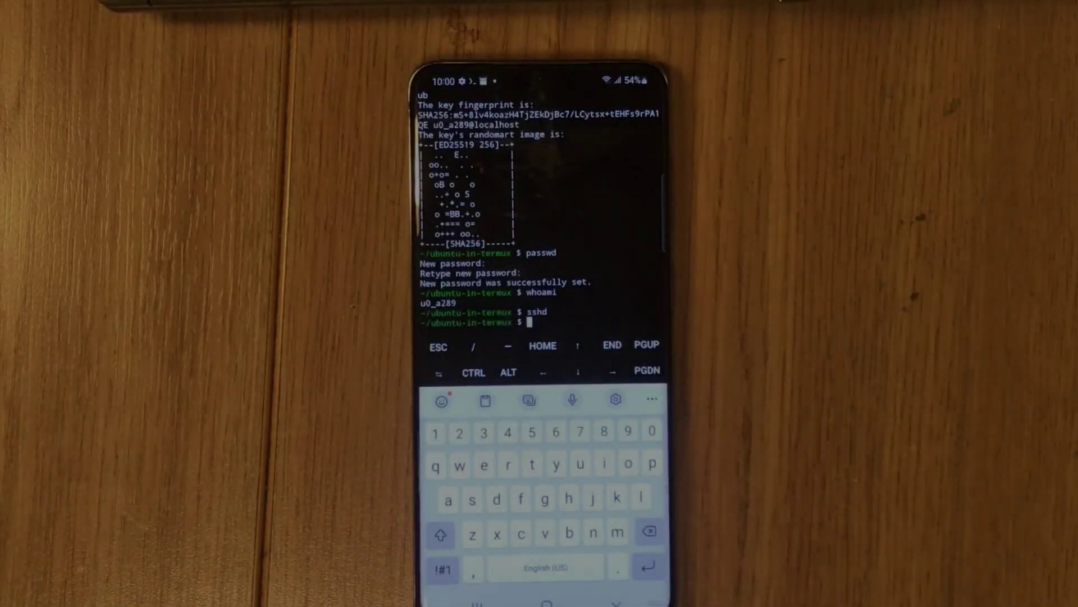